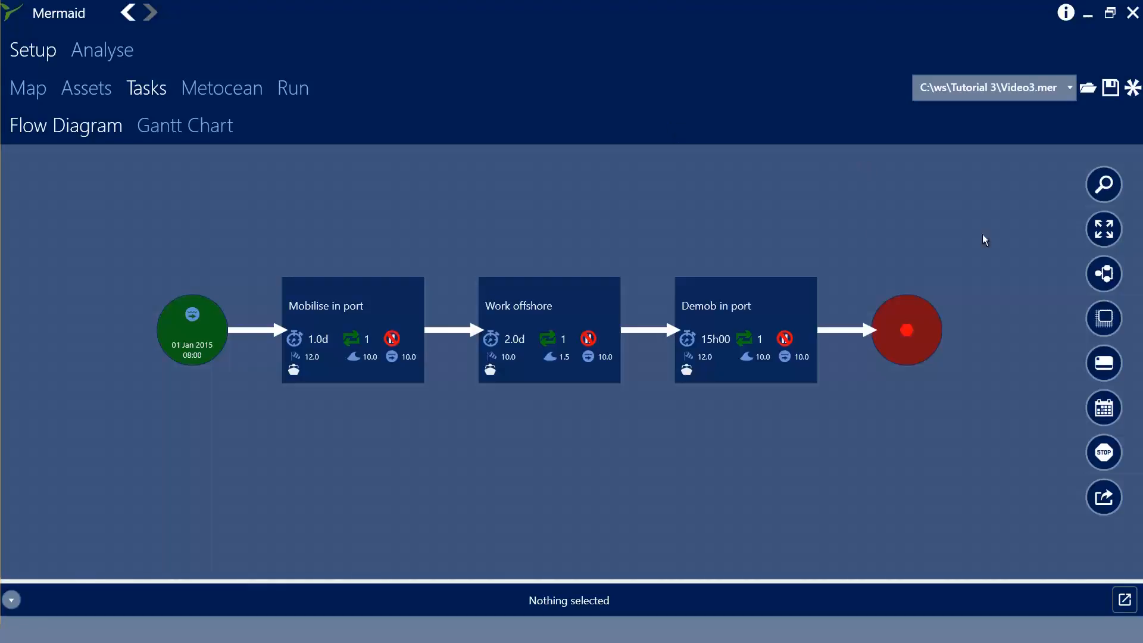
Open the start point's details and inspect its fixed start date in the date picker without changing it.
mouse_move(207, 354)
left_click(194, 356)
left_click(1125, 600)
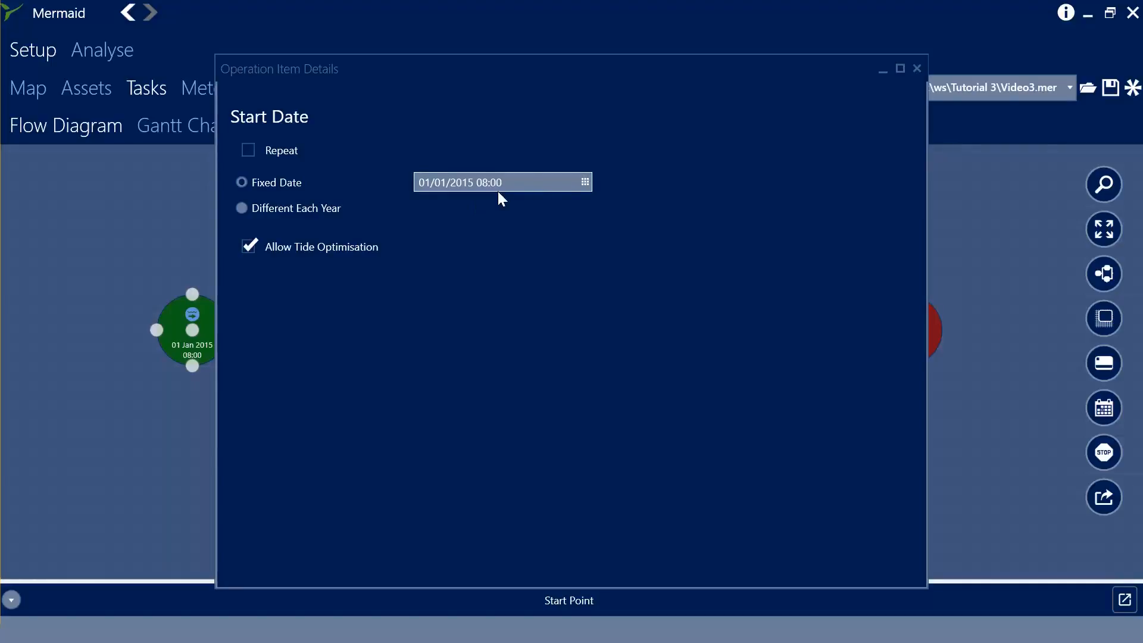
left_click(584, 181)
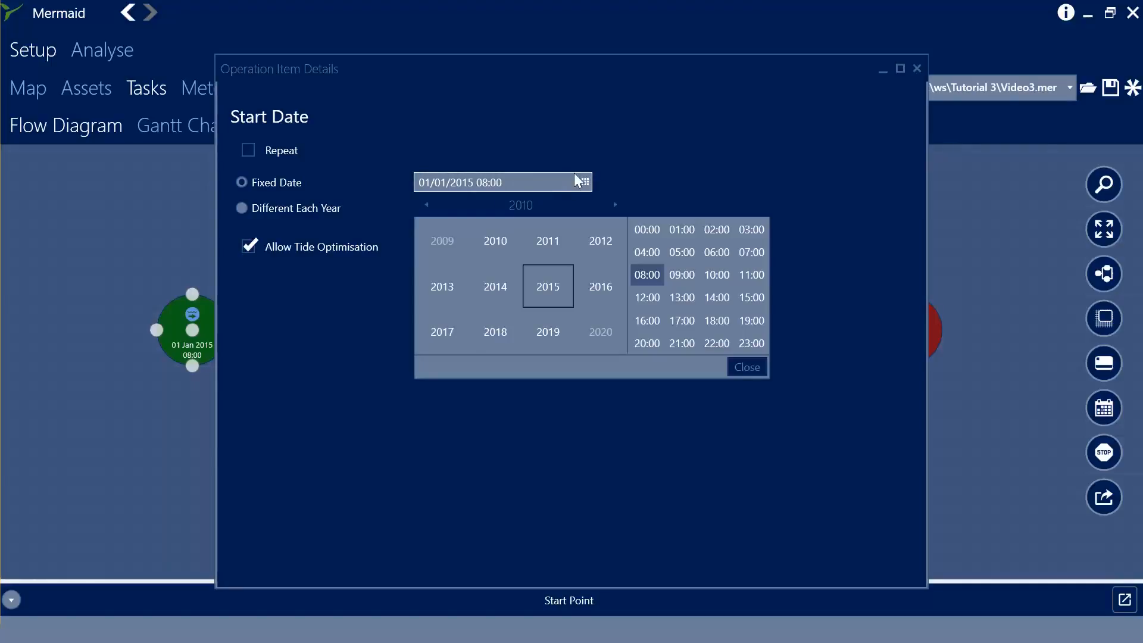
left_click(548, 287)
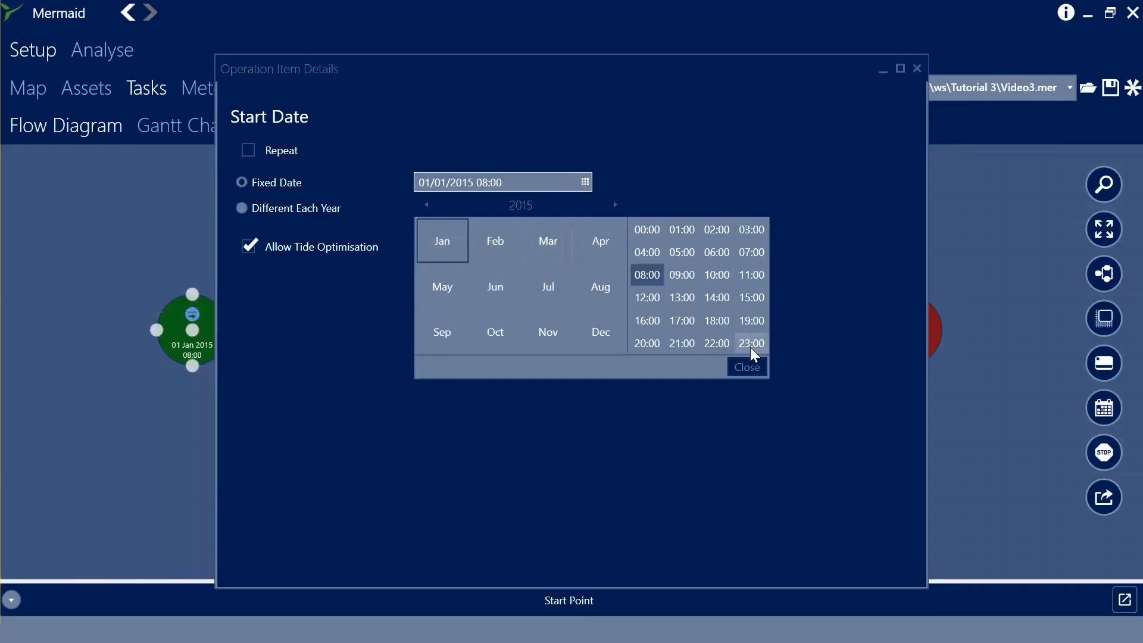
left_click(749, 370)
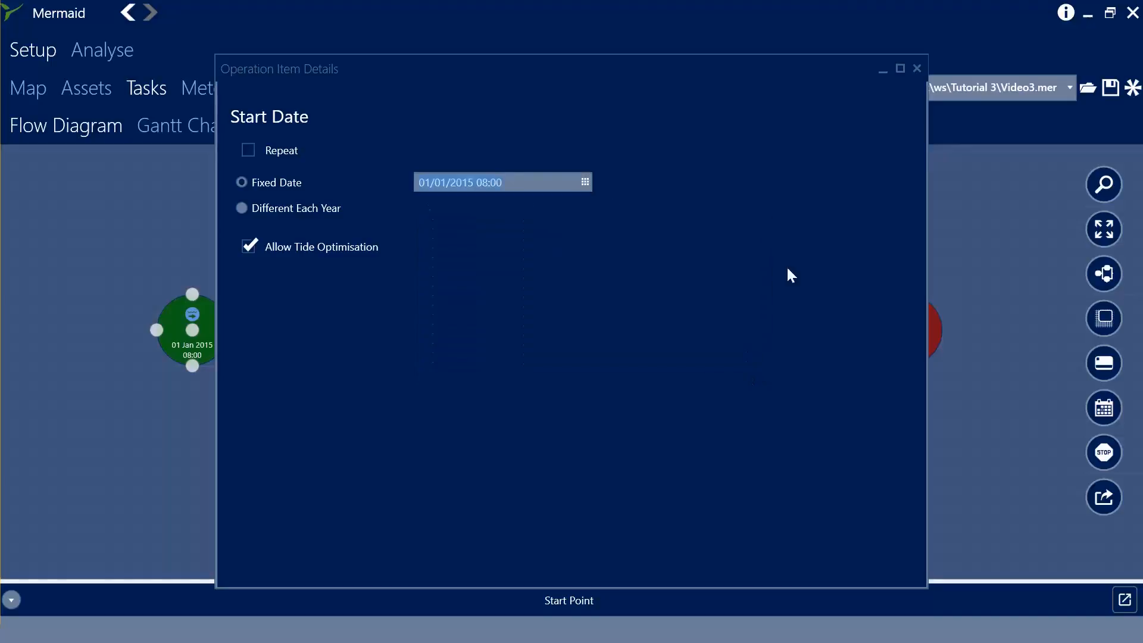
left_click(916, 69)
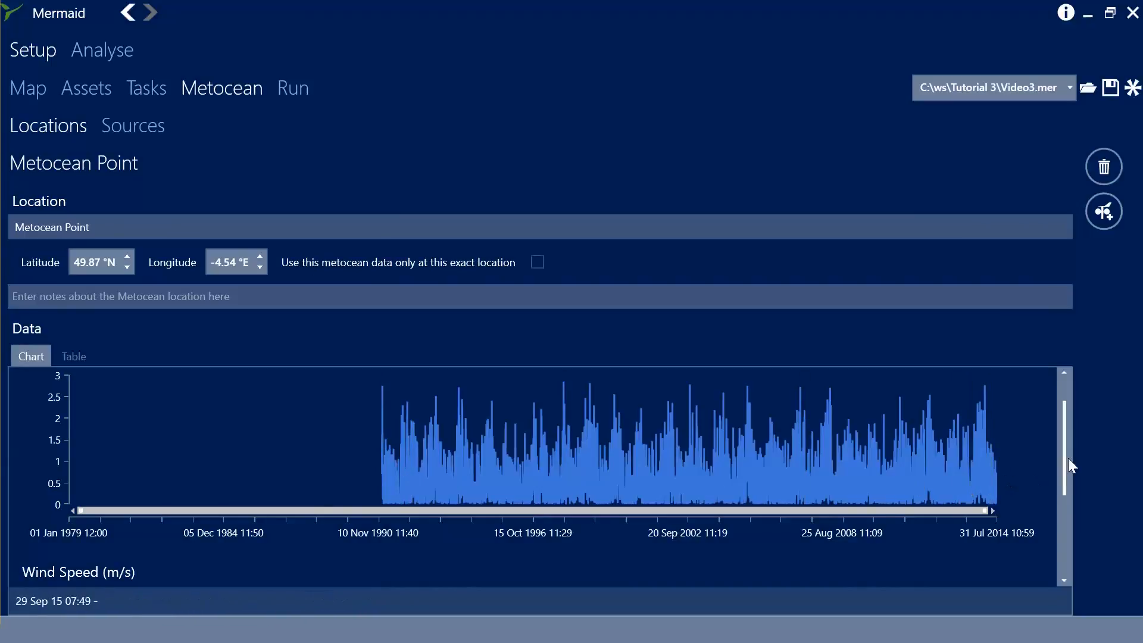
Scroll through the metocean point's wind speed and wave height data charts.
left_click_drag(1068, 459, 1064, 543)
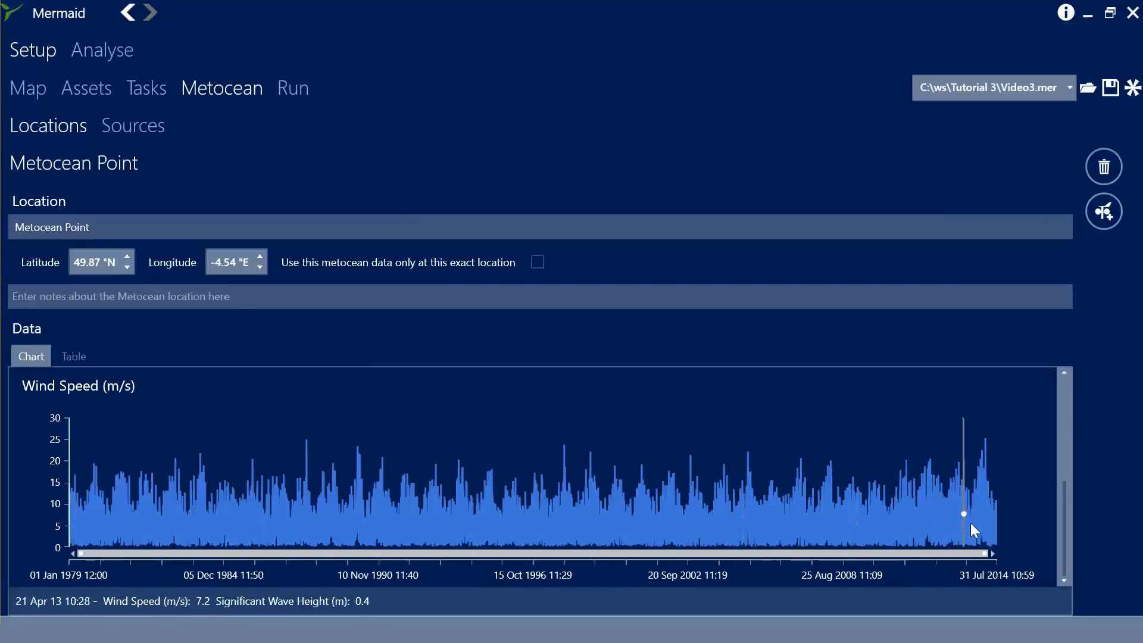
left_click_drag(1064, 506, 1071, 404)
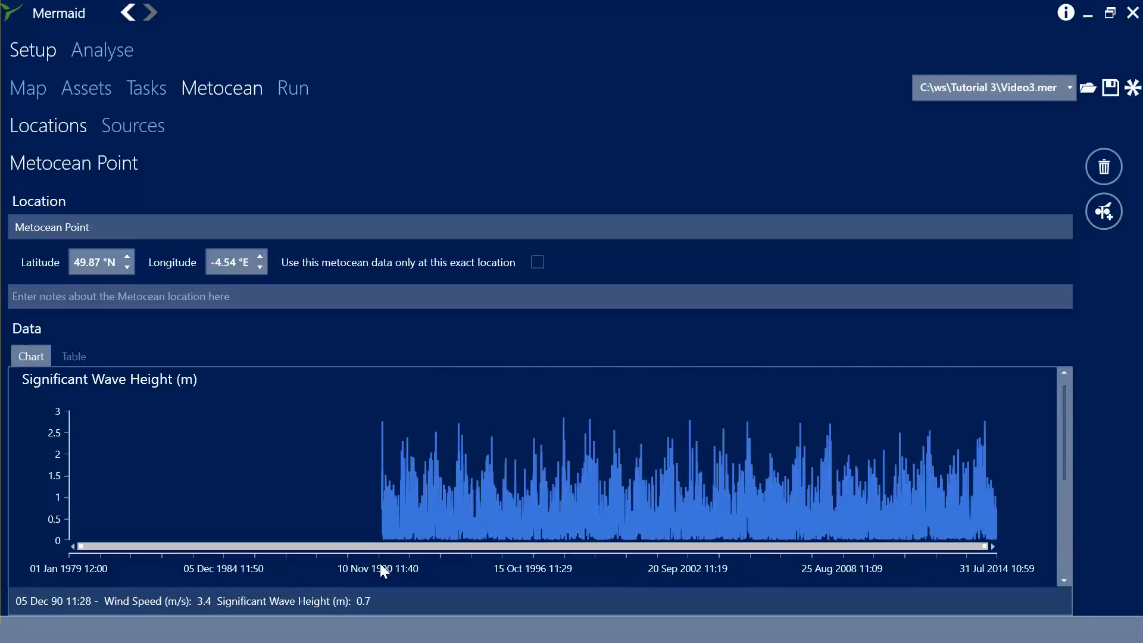
Run the analysis with the description SingleStart.
left_click(284, 101)
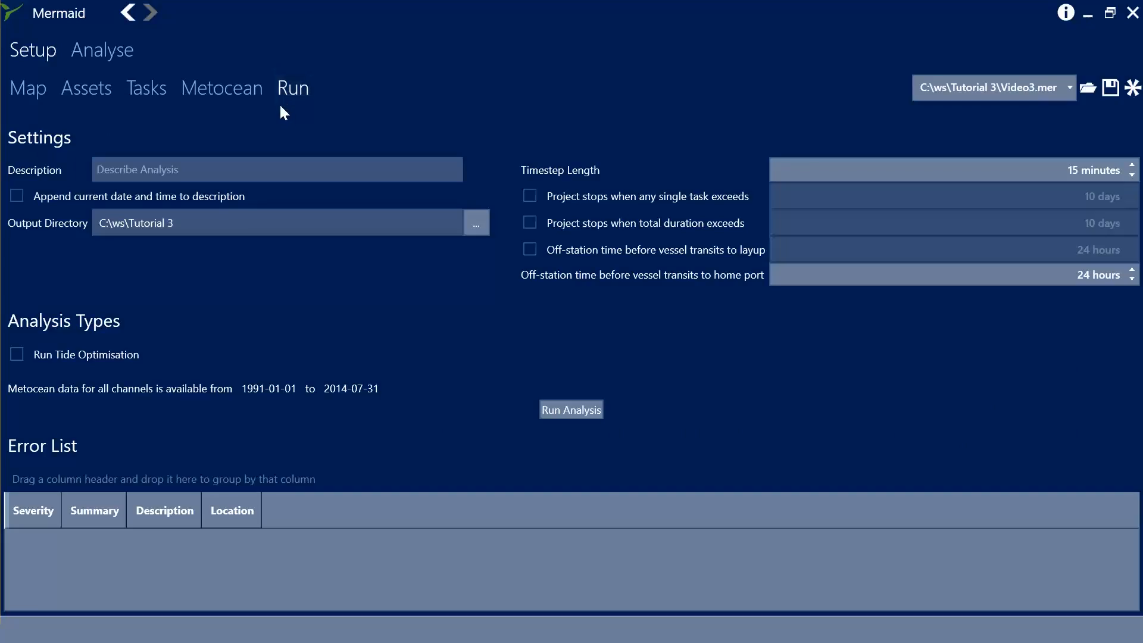
left_click(167, 172)
type("SingleS")
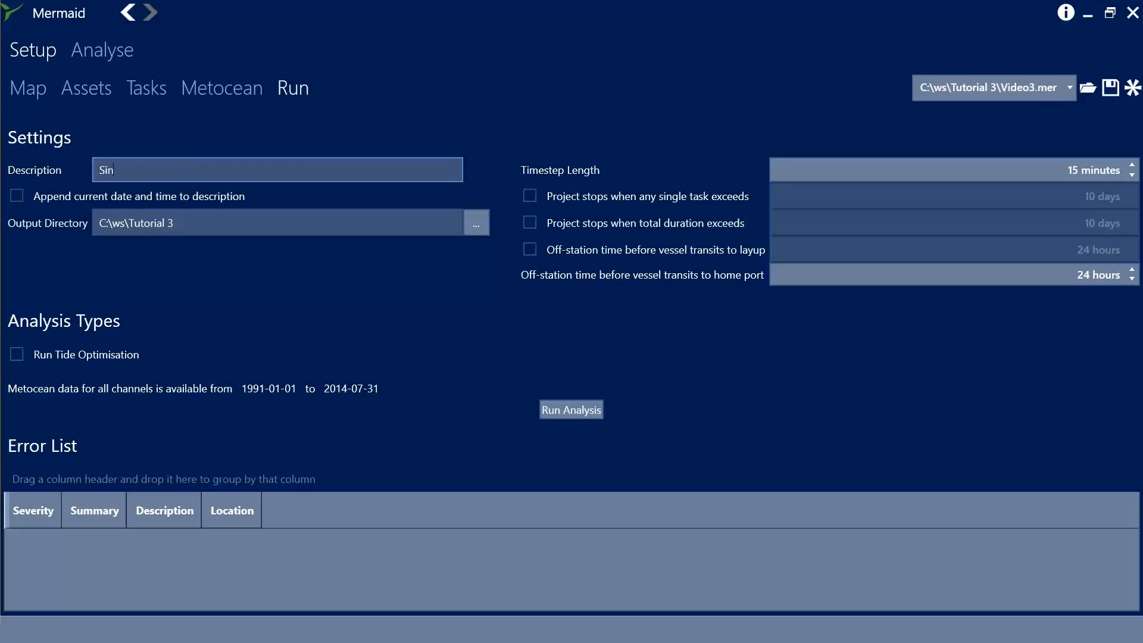
type("tart")
left_click(559, 405)
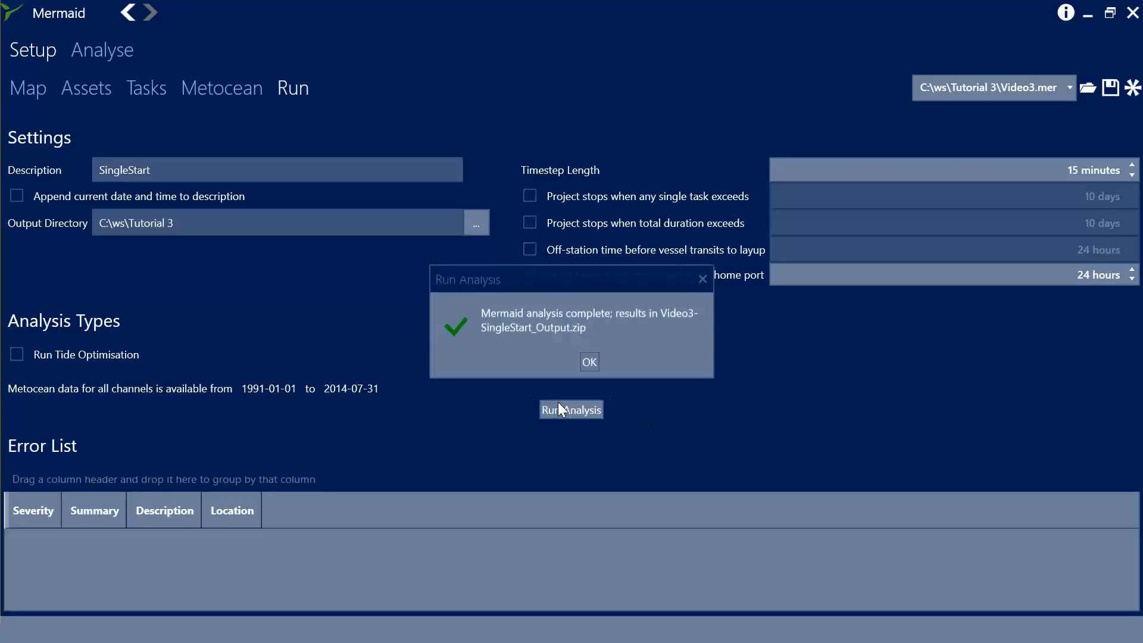
left_click(590, 361)
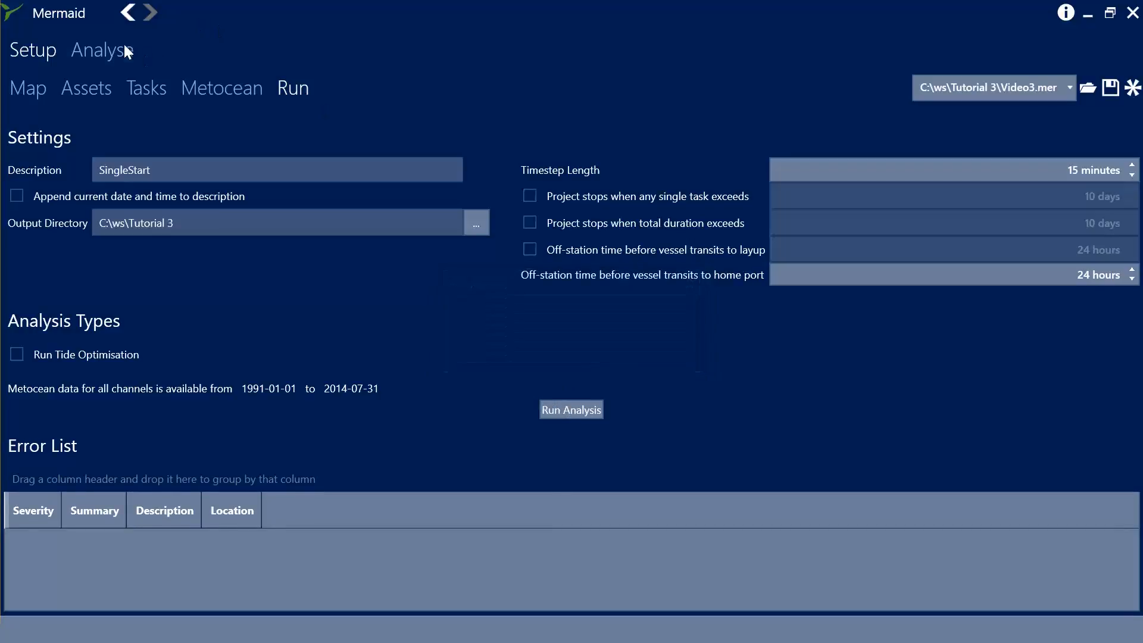
Import Video3-SingleStart_Output.zip as a result source for analysis.
left_click(128, 57)
left_click(1104, 128)
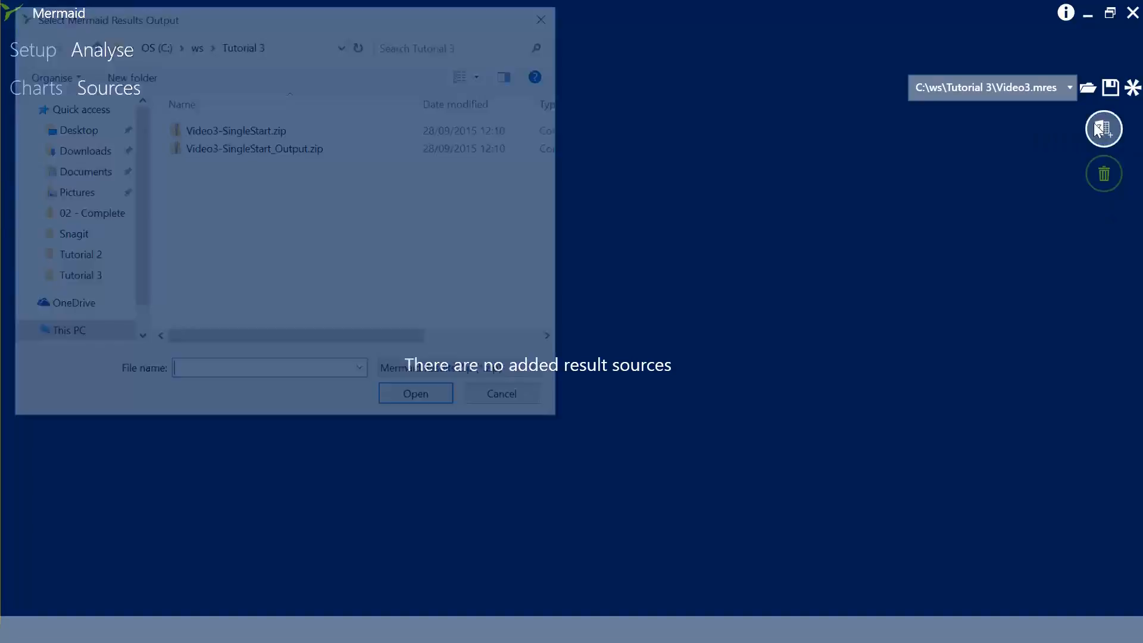
left_click(252, 148)
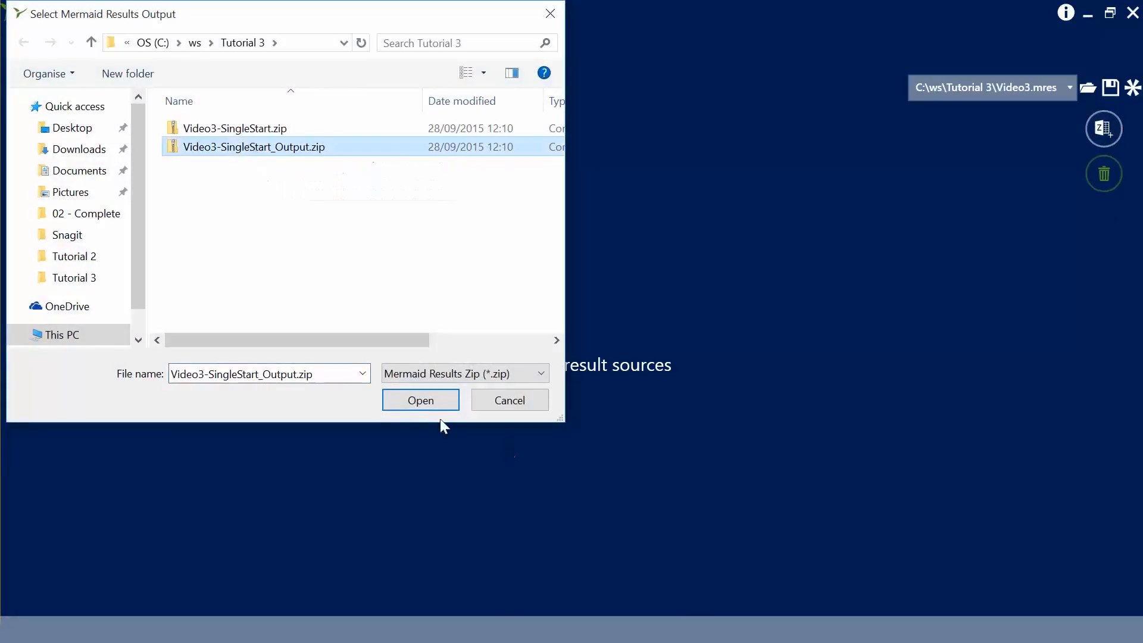
left_click(419, 400)
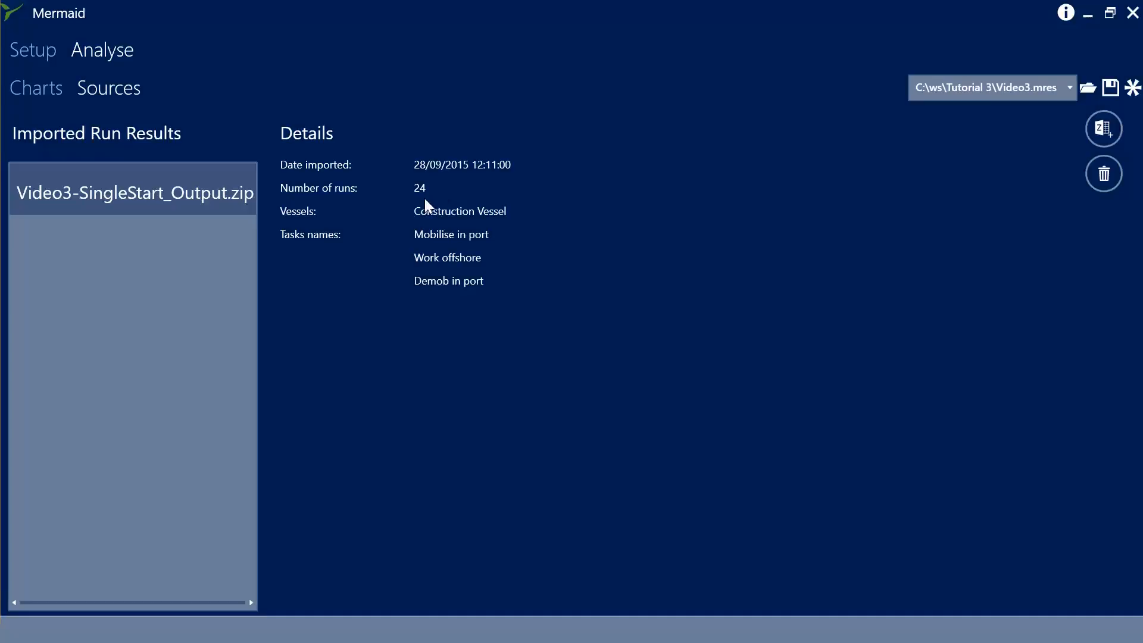
Add a Duration Box Whisker Chart for the imported results.
left_click(38, 91)
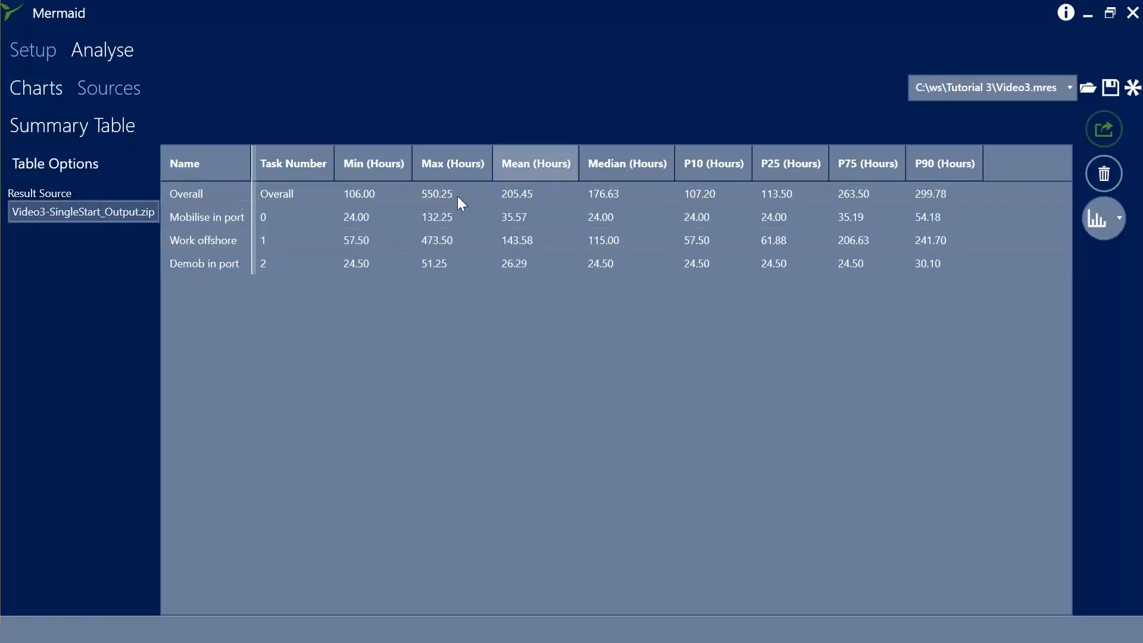
left_click(1117, 228)
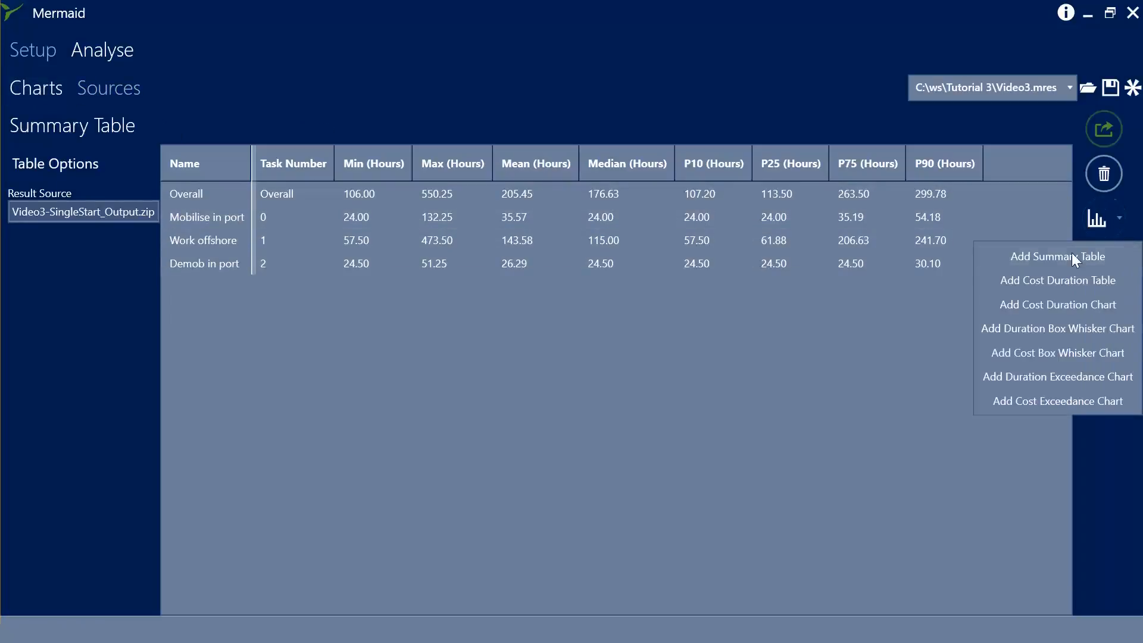
left_click(1049, 325)
left_click(343, 121)
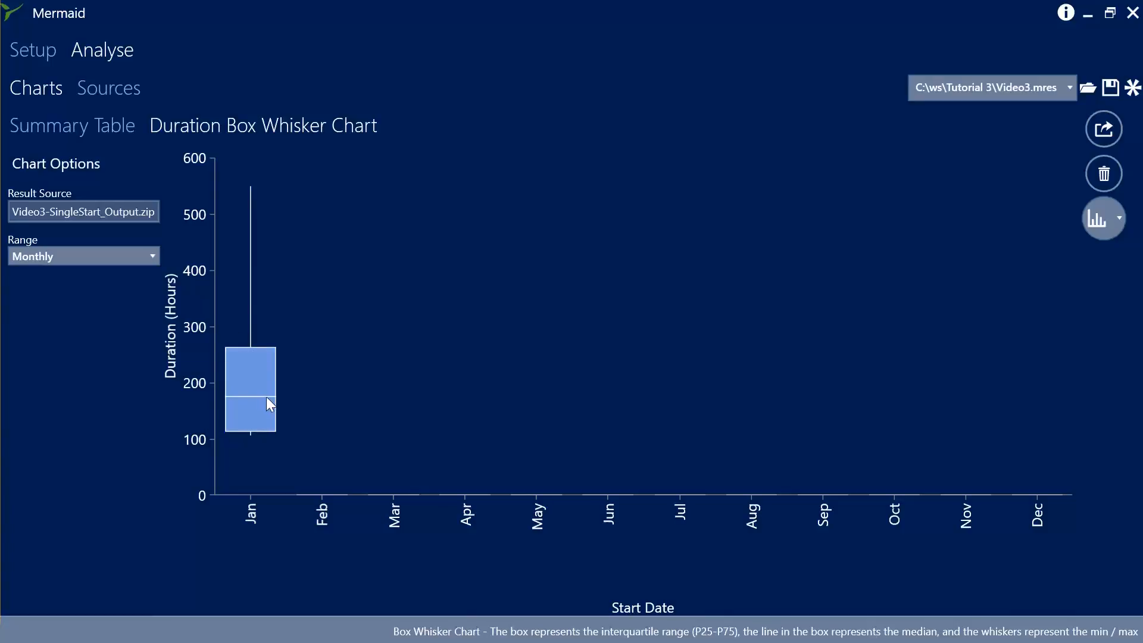
Set the start point to repeat 26 times with an increment of 14 days per repeat.
left_click(41, 59)
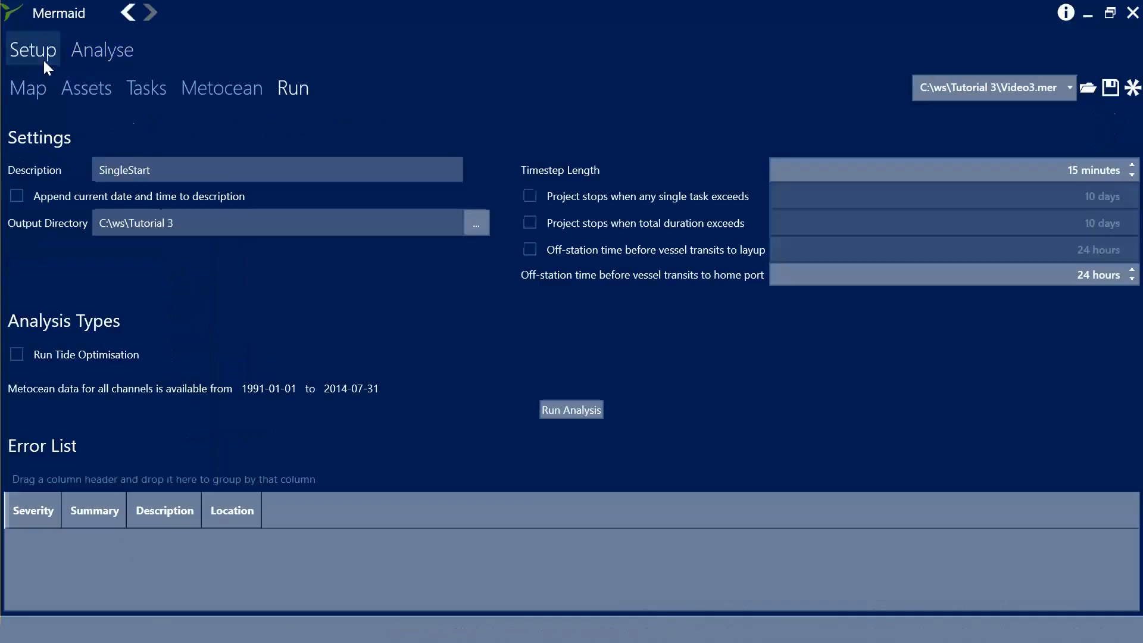
left_click(143, 90)
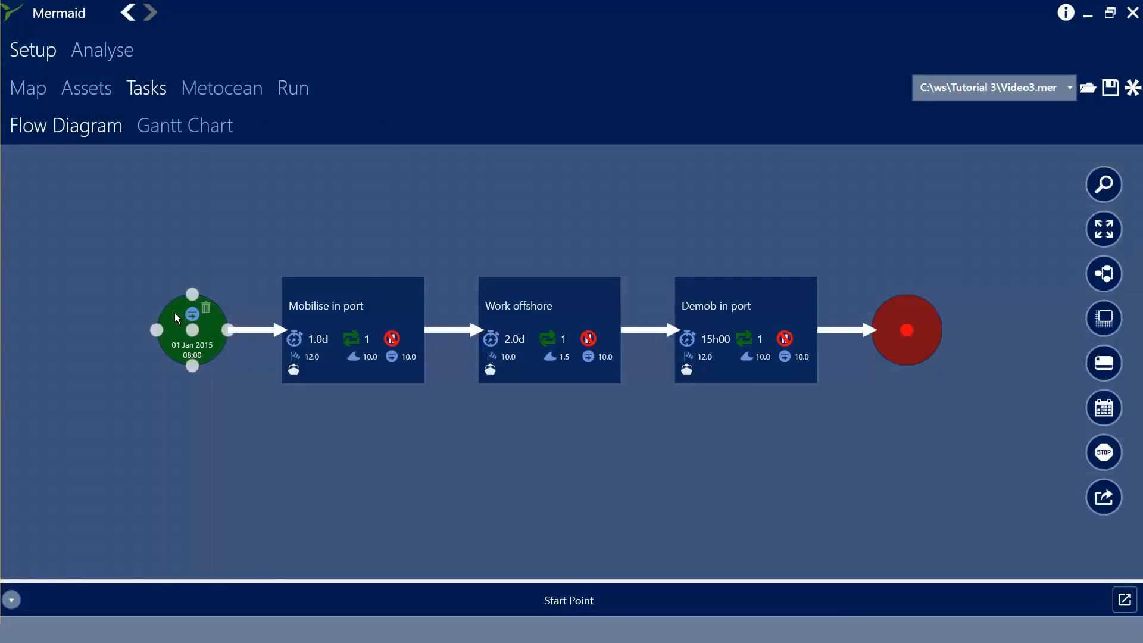
left_click(1127, 601)
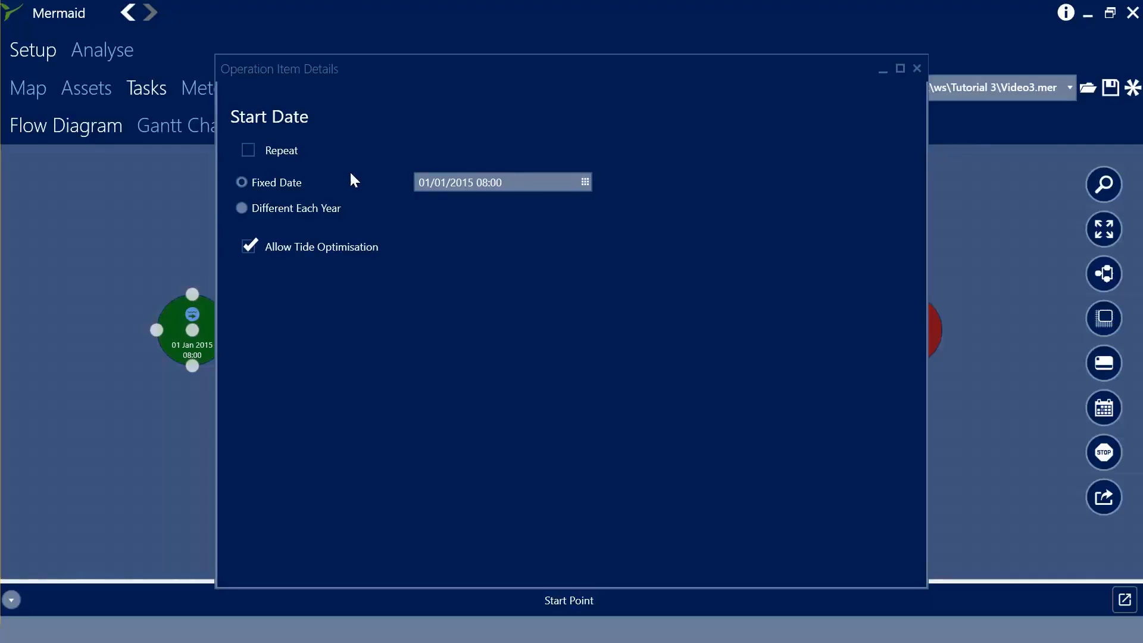
left_click(249, 150)
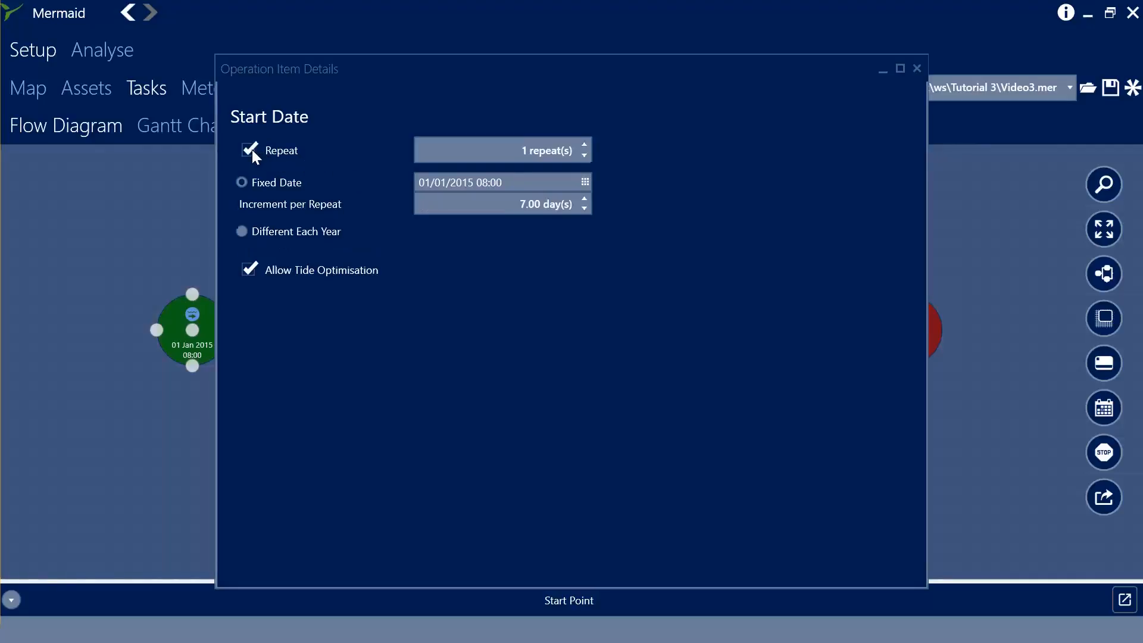
left_click(518, 150)
type("26")
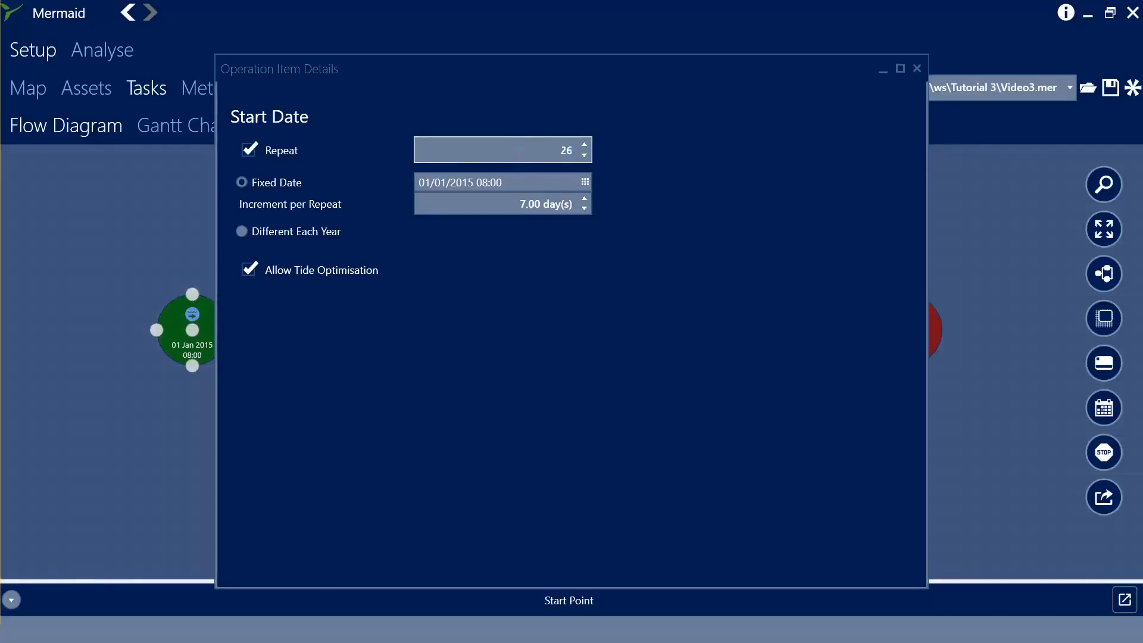
left_click(566, 209)
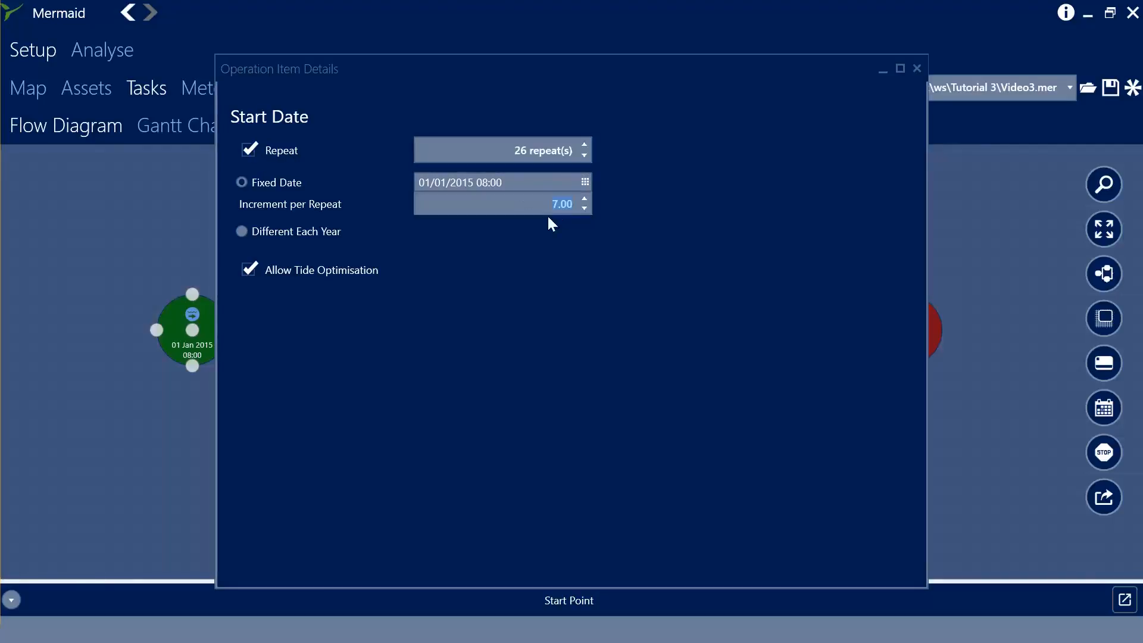
type("14")
left_click(657, 334)
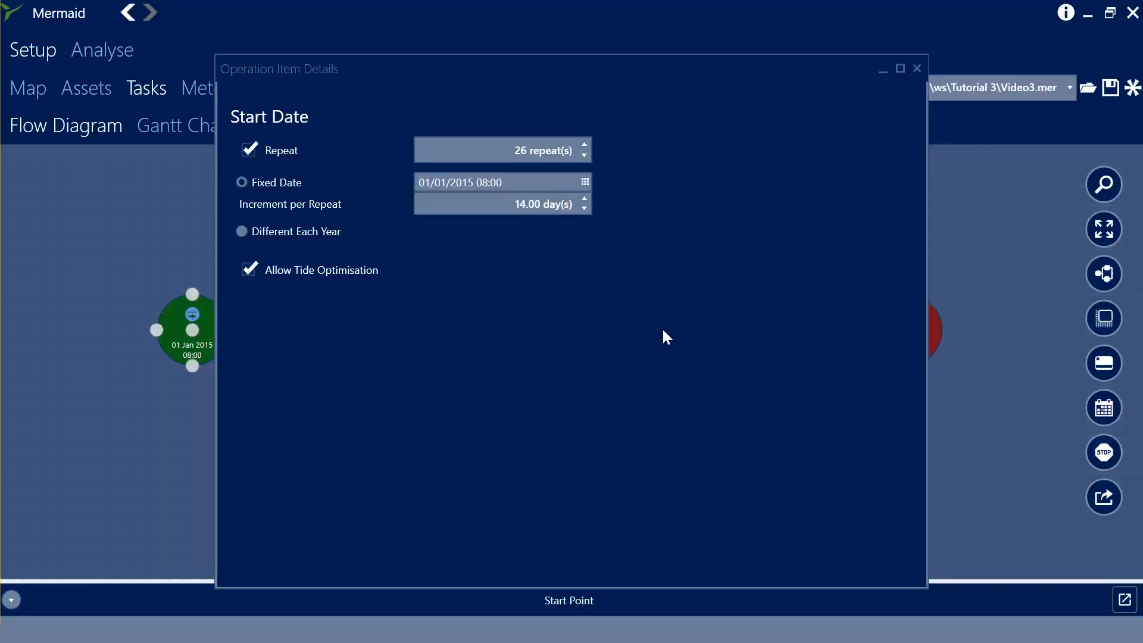
left_click(915, 67)
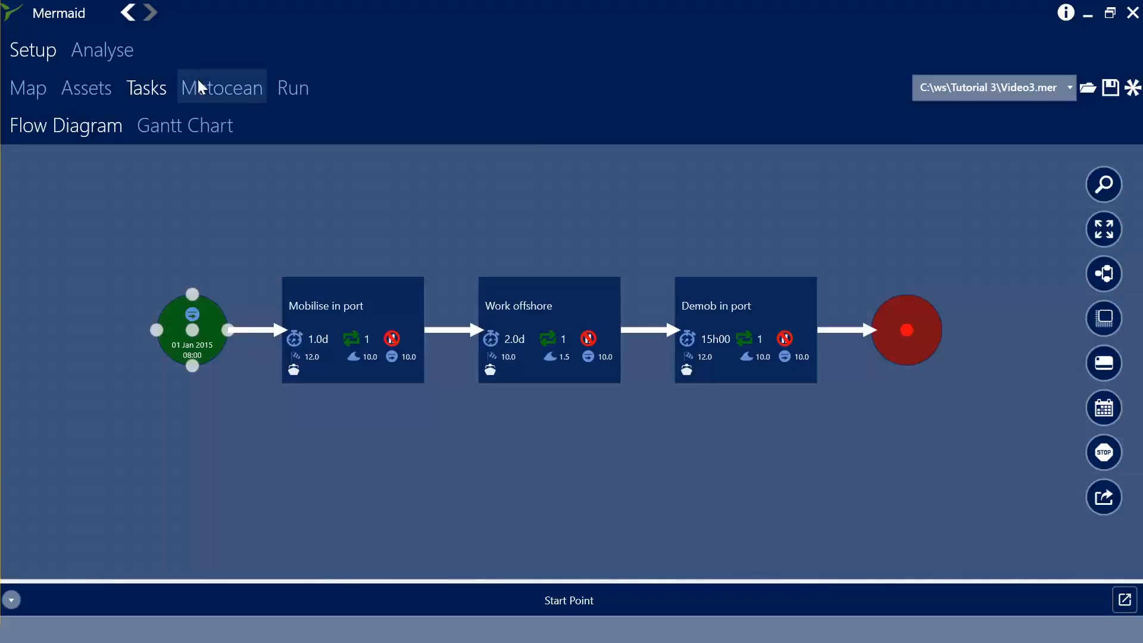
Run the analysis again with the description MultipleStart.
left_click(290, 89)
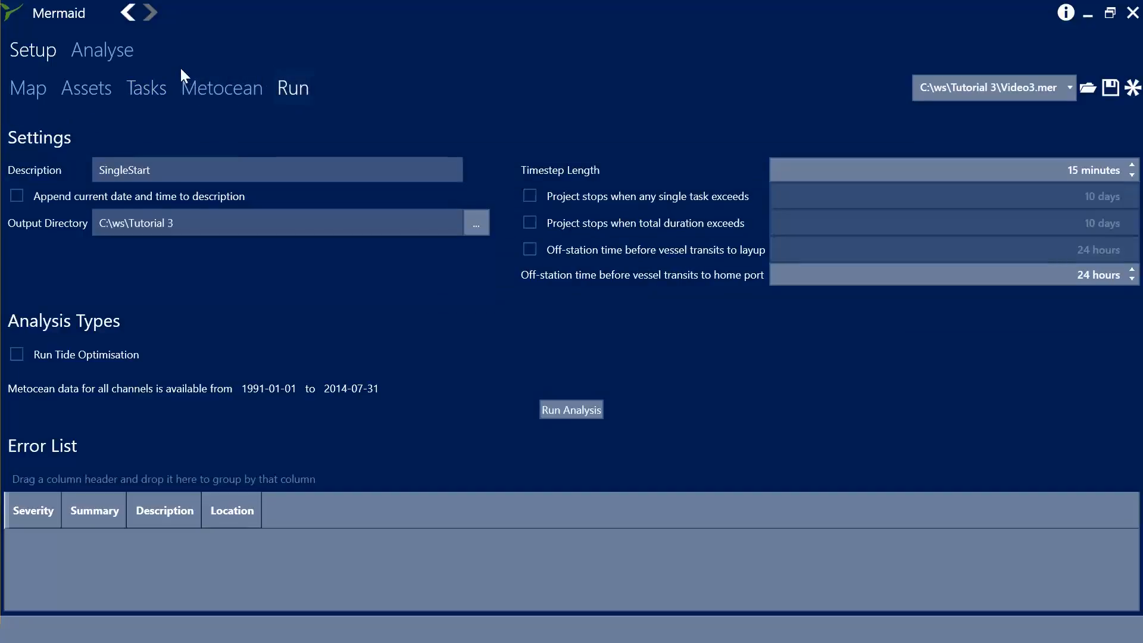
left_click(130, 170)
left_click_drag(130, 170, 85, 173)
type("Multiple")
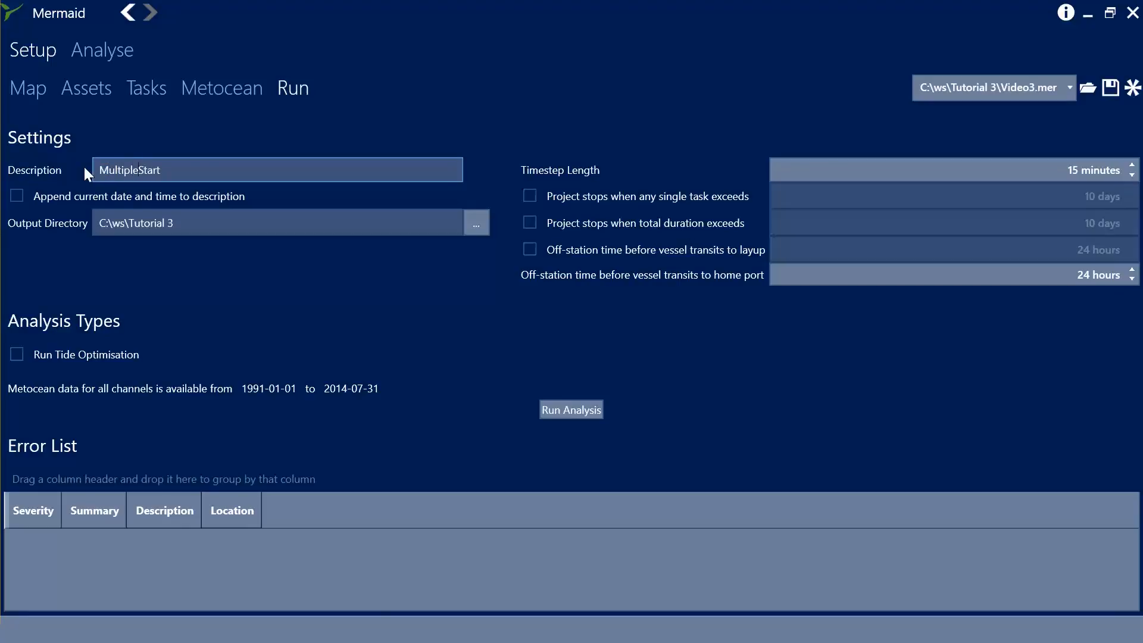
left_click(561, 409)
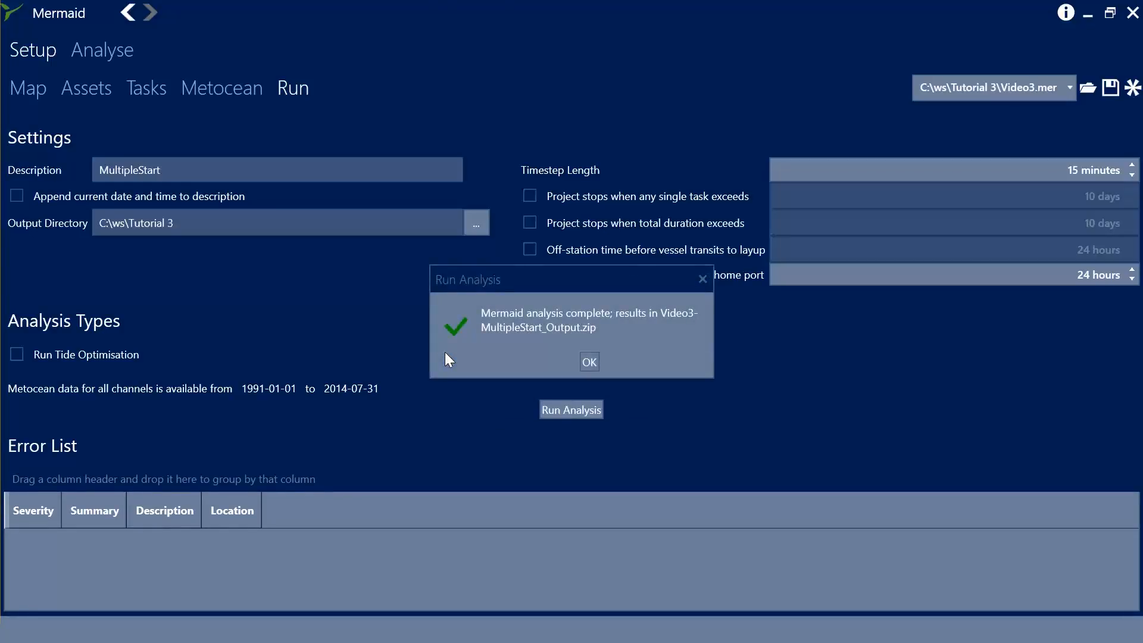
left_click(581, 362)
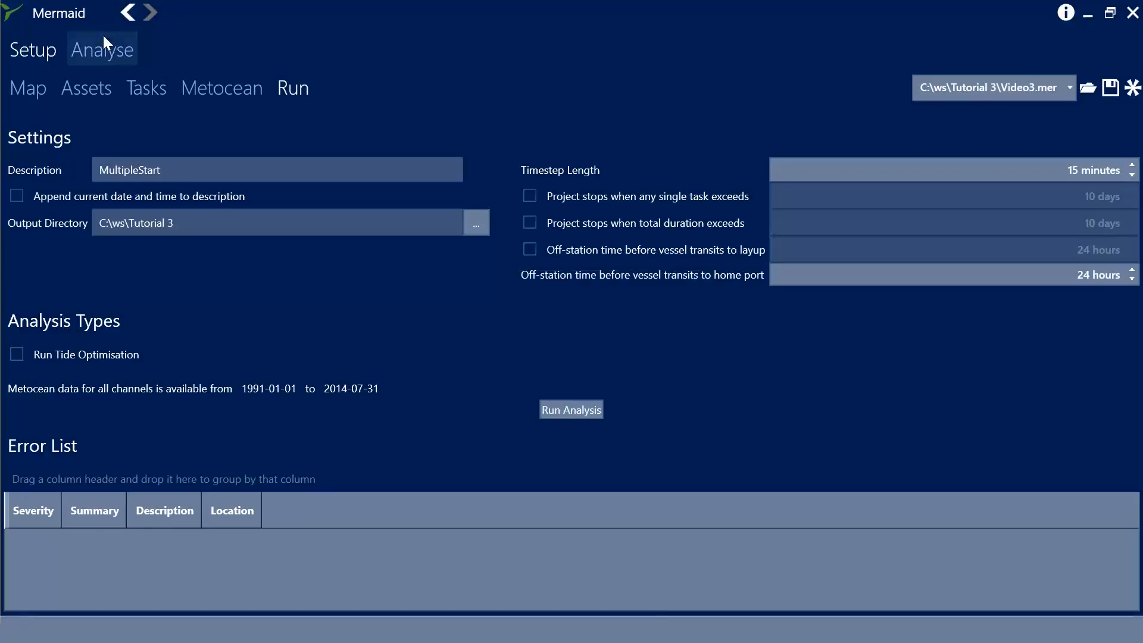
Import Video3-MultipleStart_Output.zip as a second result source and select it.
left_click(103, 38)
left_click(113, 90)
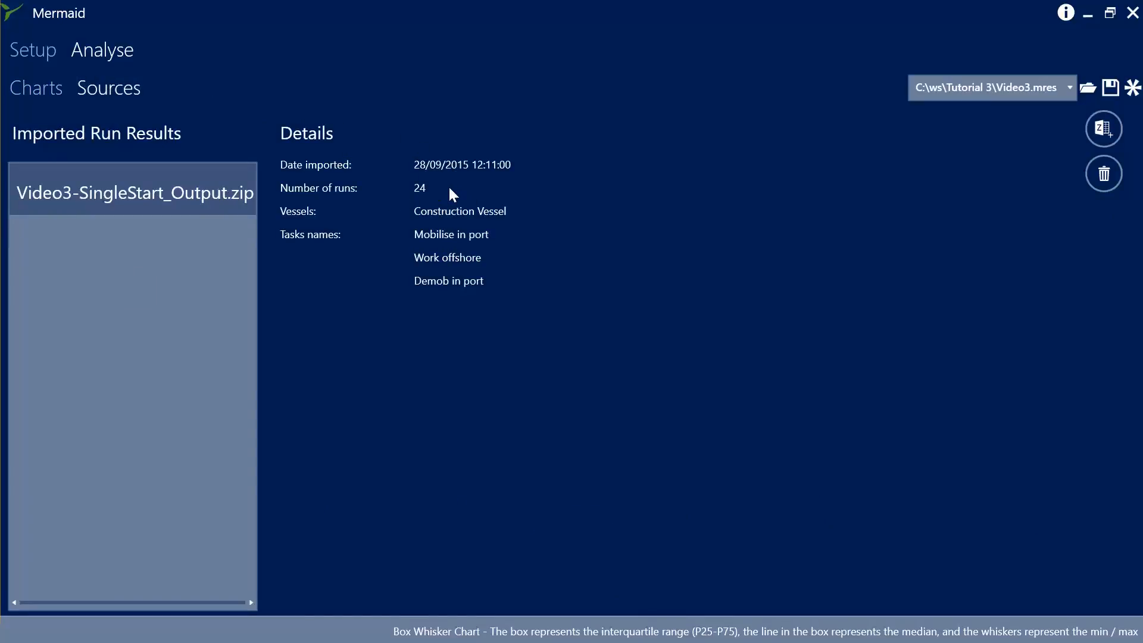
left_click(1104, 128)
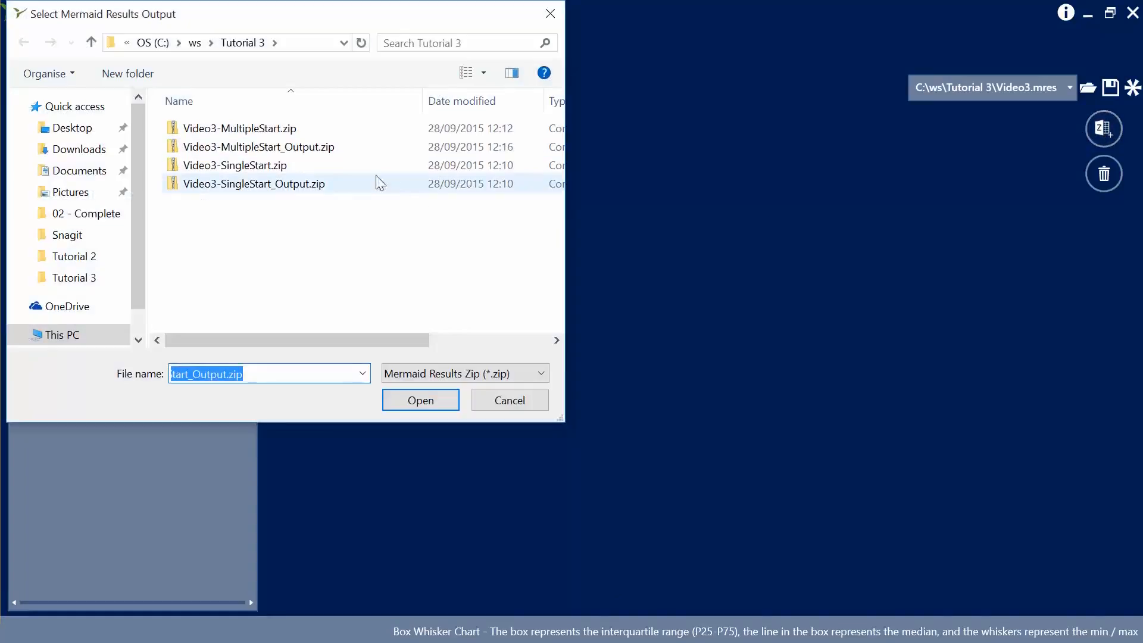
left_click(288, 147)
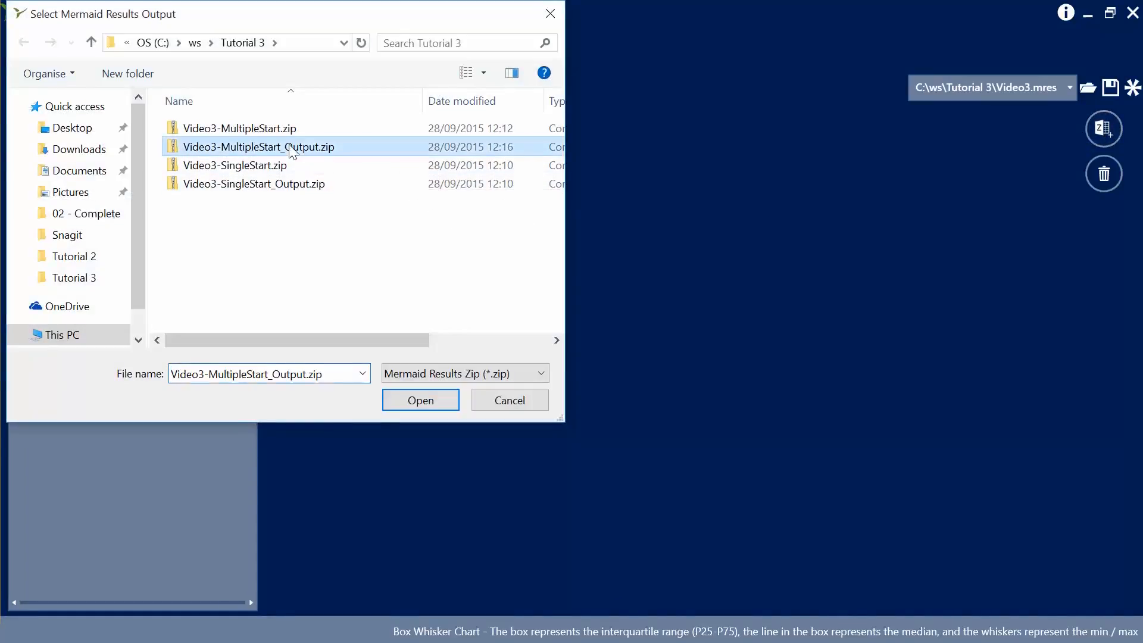
left_click(420, 401)
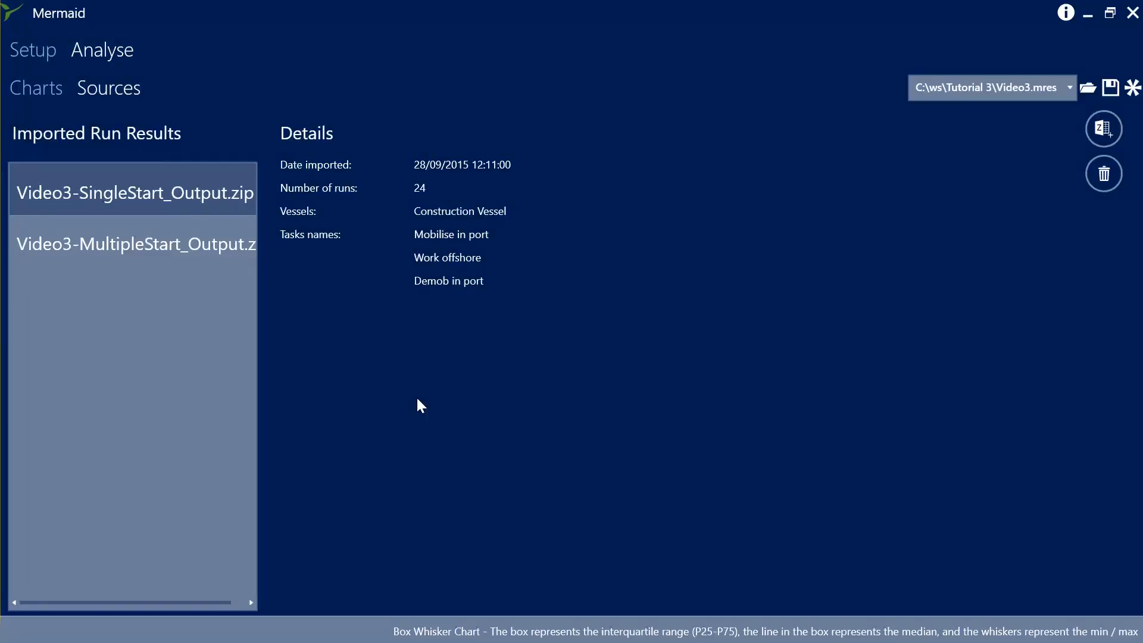
left_click(203, 238)
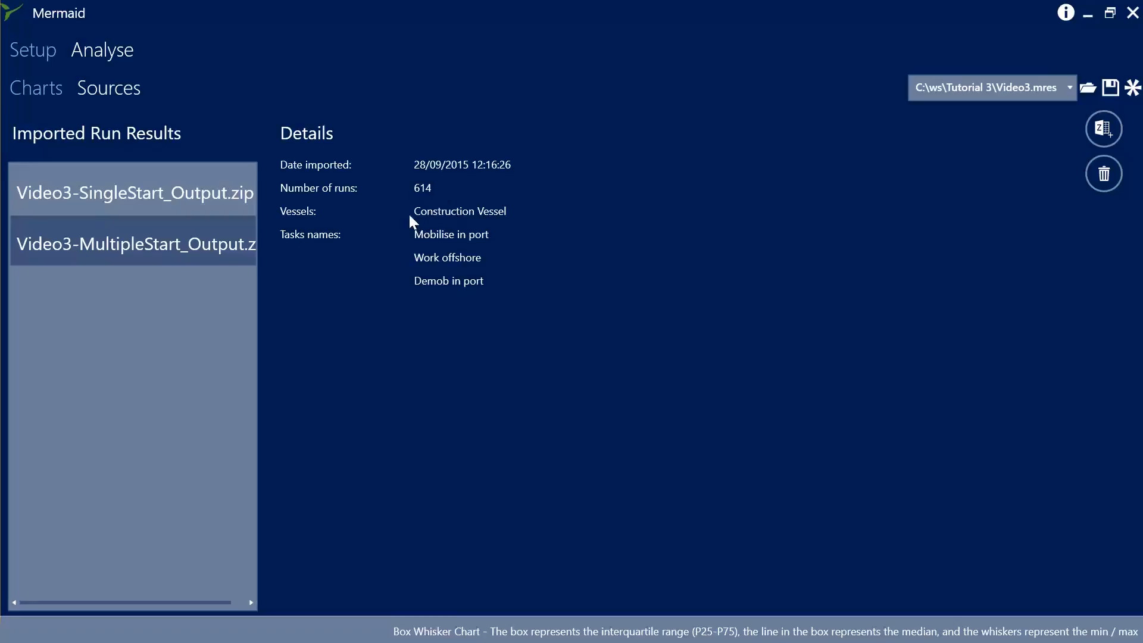
Show the Duration Box Whisker Chart for the Video3-MultipleStart_Output.zip result source.
left_click(57, 88)
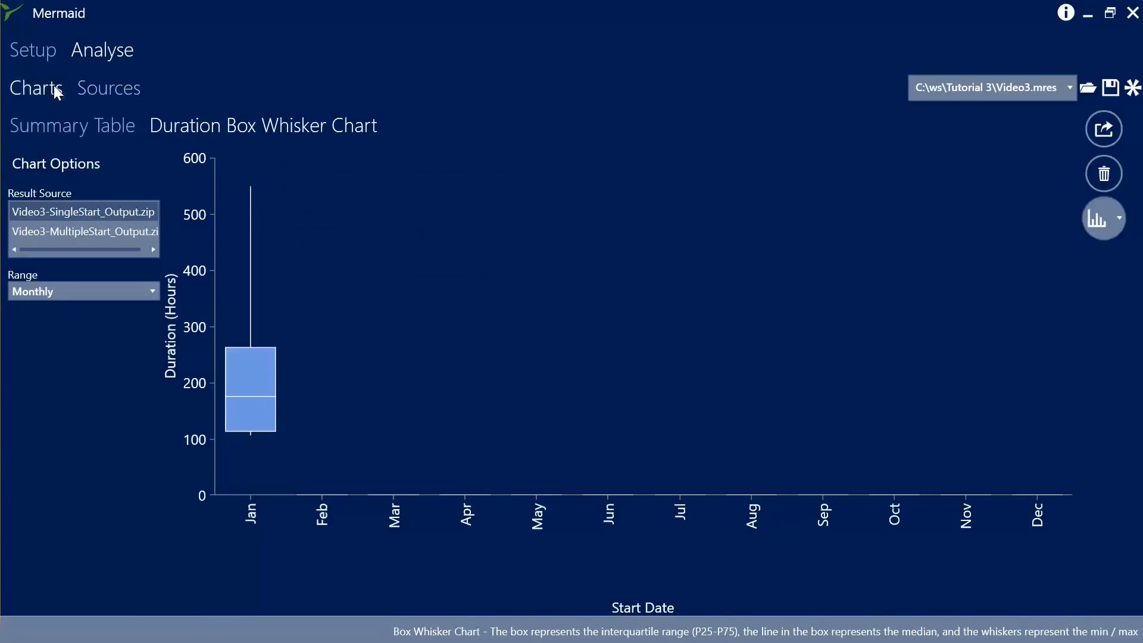
left_click(92, 229)
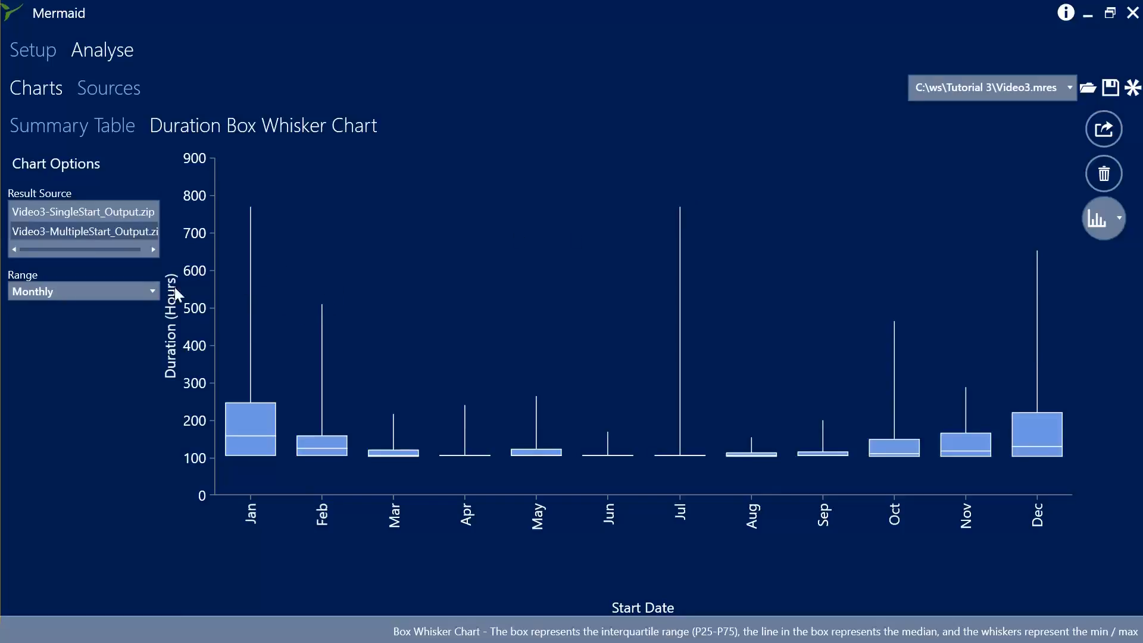
Set the chart range to Quarterly and view it with start months February and then December.
left_click(156, 289)
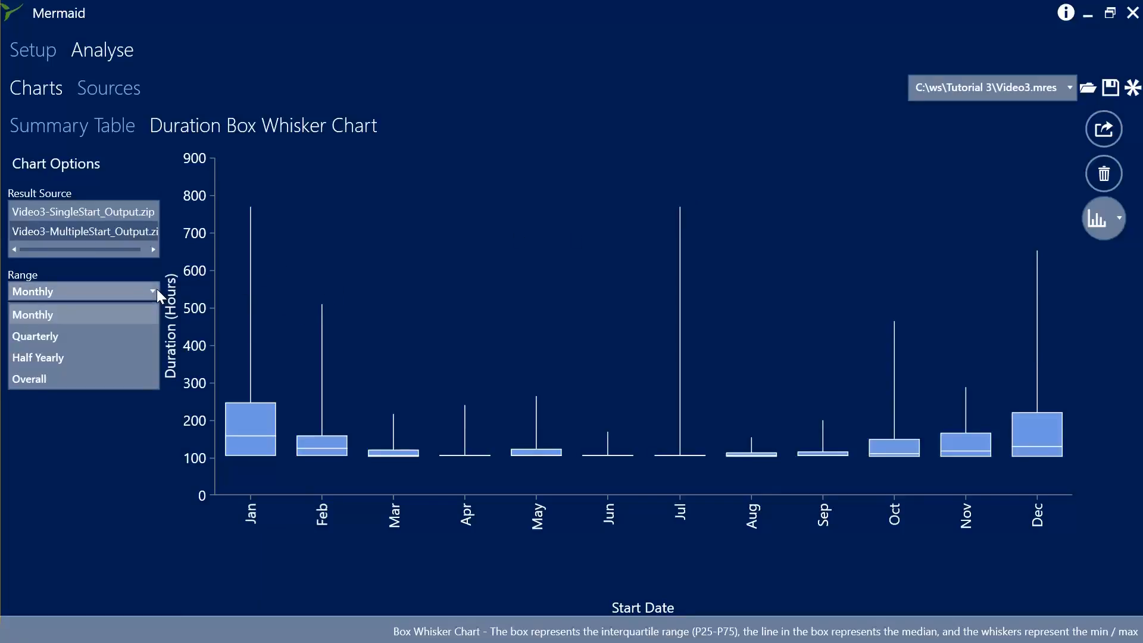
left_click(125, 337)
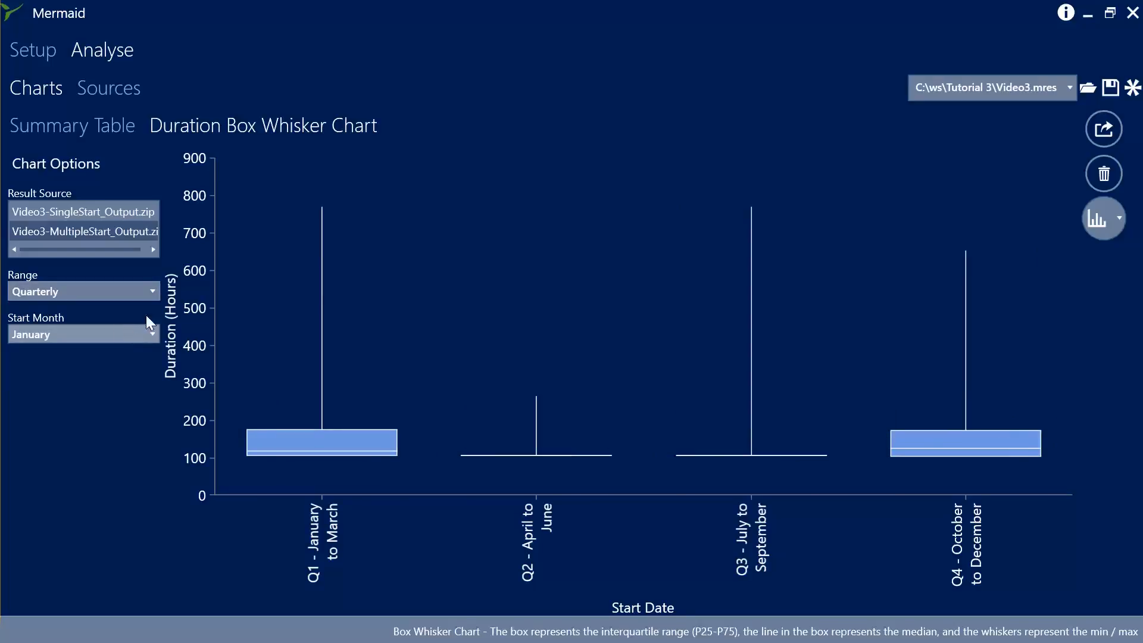
left_click(153, 331)
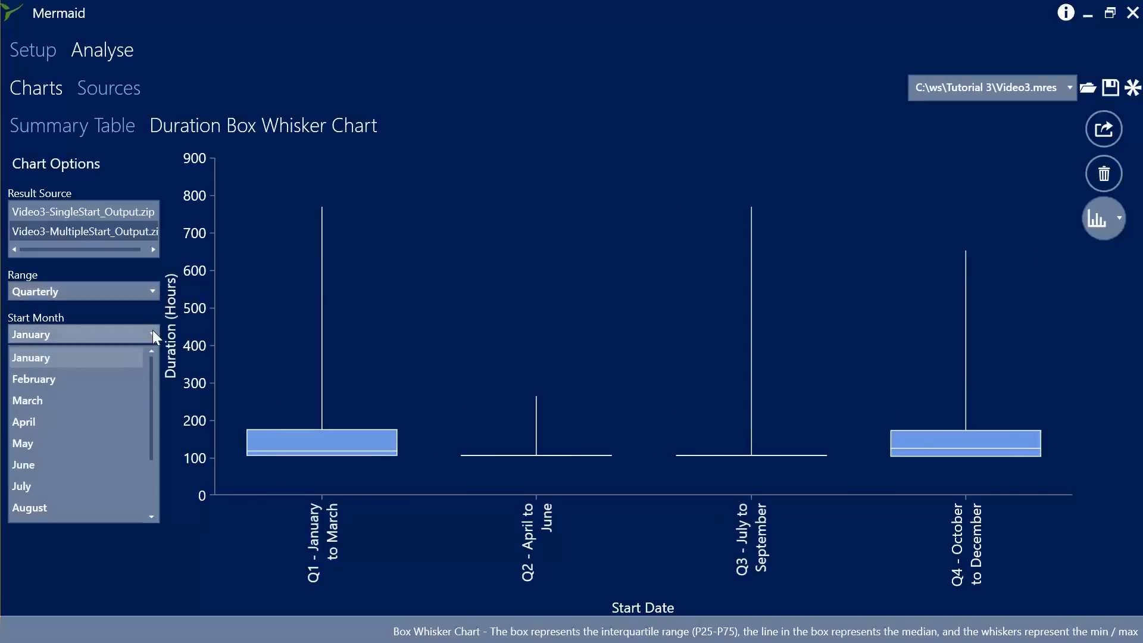
left_click(122, 376)
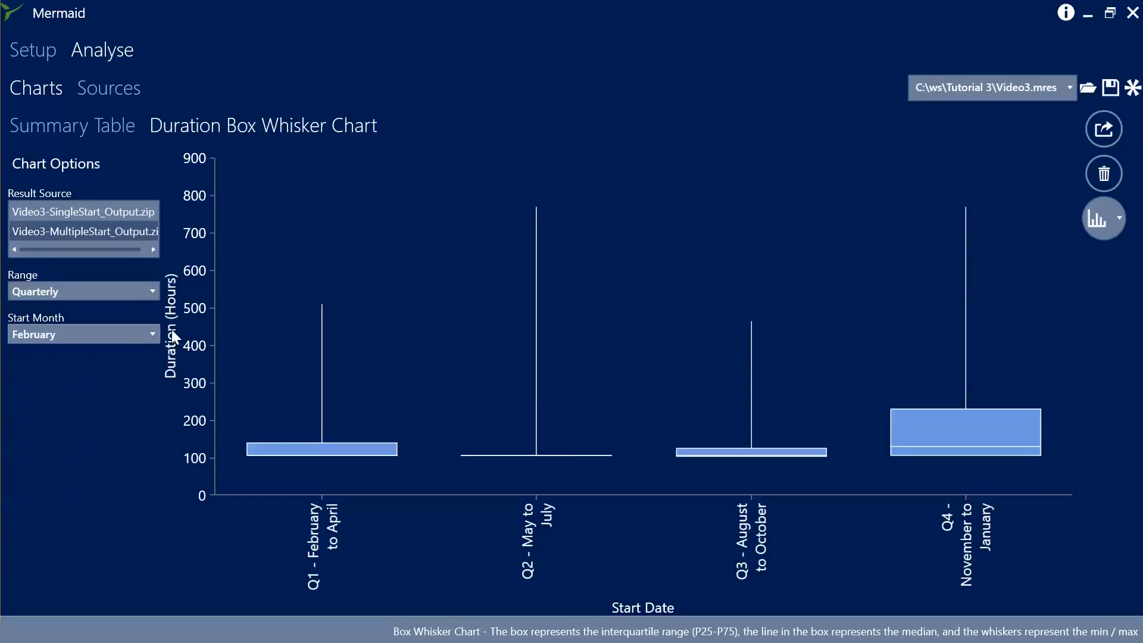
left_click(152, 332)
scroll(89, 476, "down", 2)
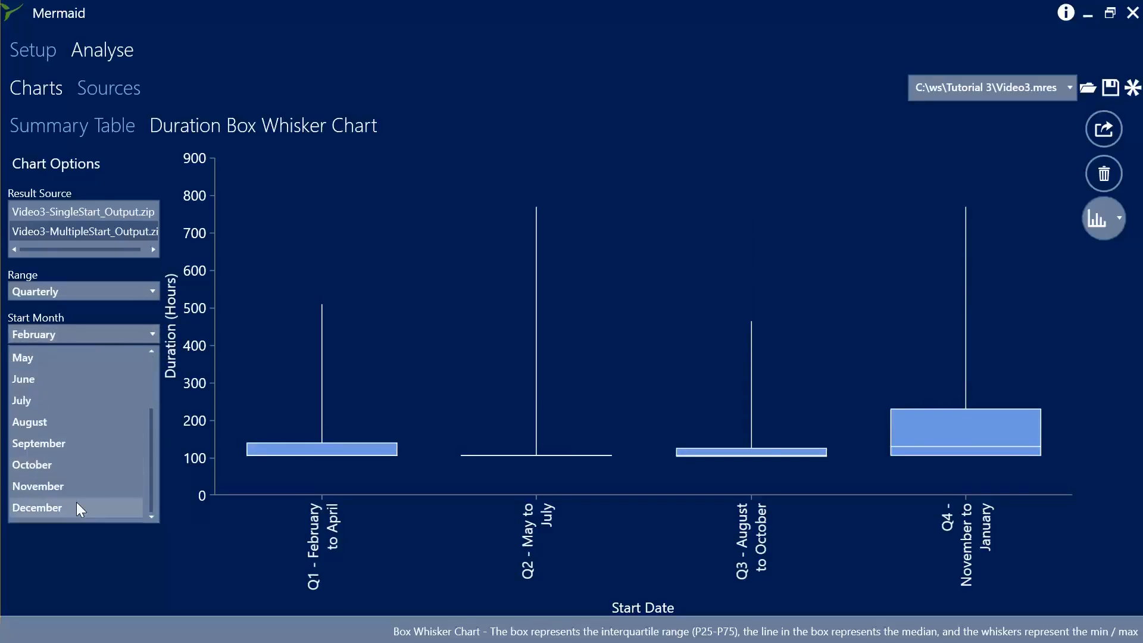
left_click(80, 508)
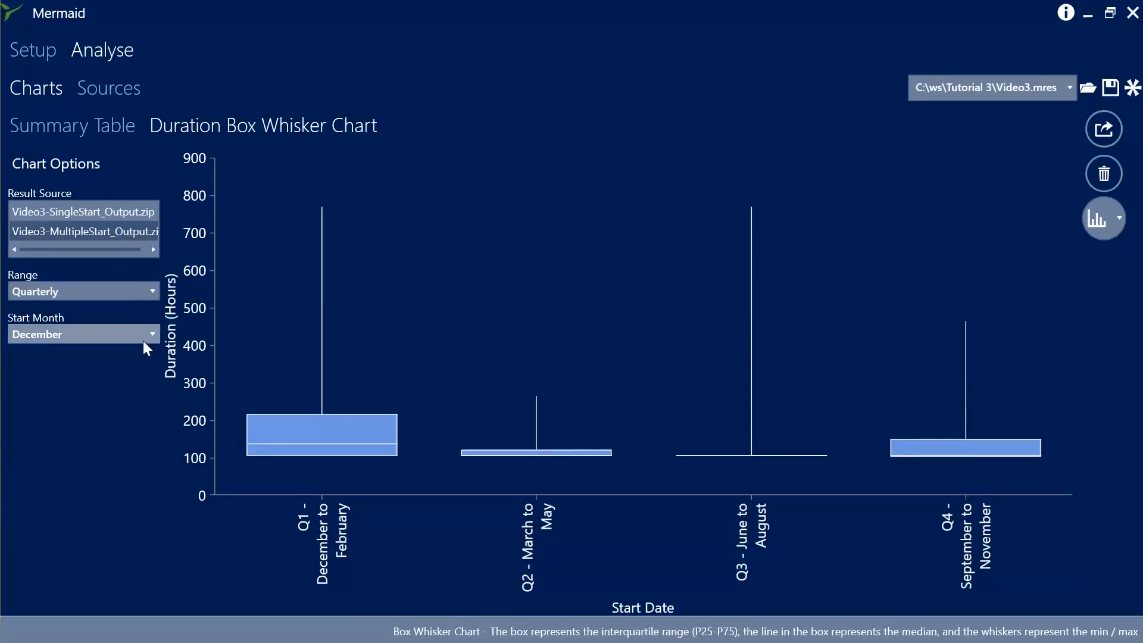
Switch the chart range to Half Yearly with an October start month, then back to Monthly.
left_click(153, 291)
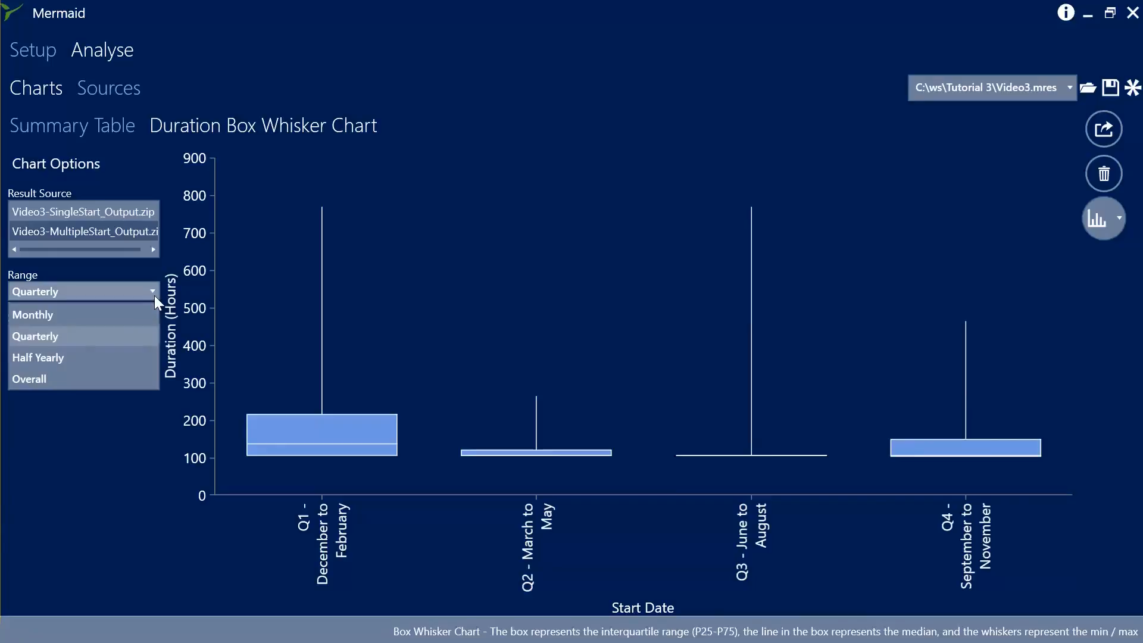
left_click(111, 356)
left_click(124, 333)
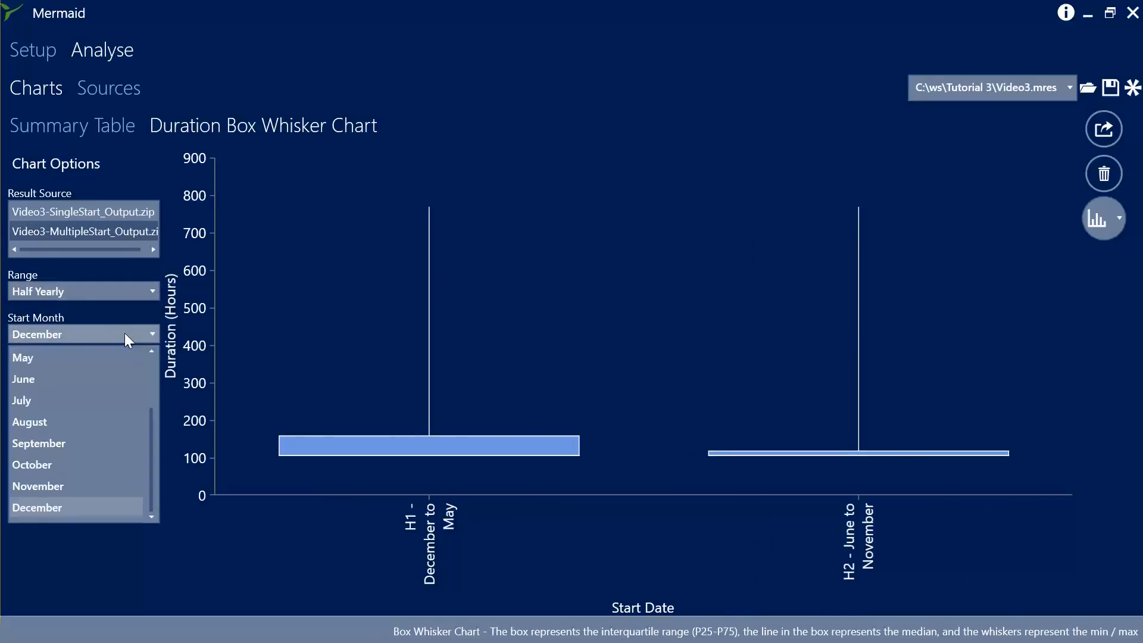
left_click(152, 391)
scroll(92, 417, "down", 2)
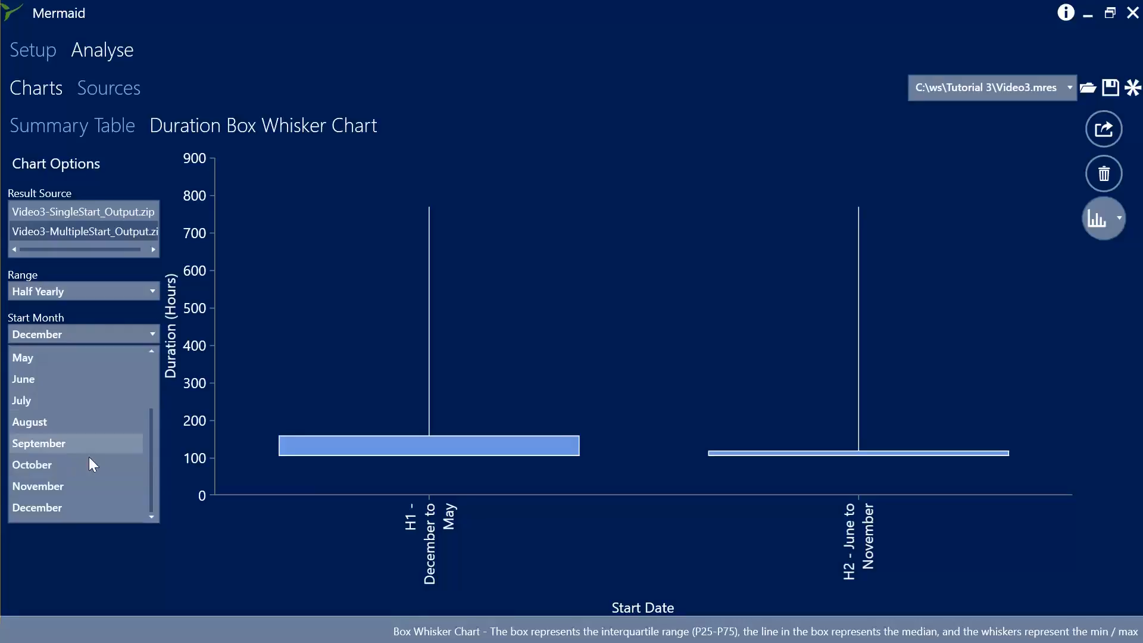
left_click(79, 462)
left_click(104, 291)
left_click(118, 316)
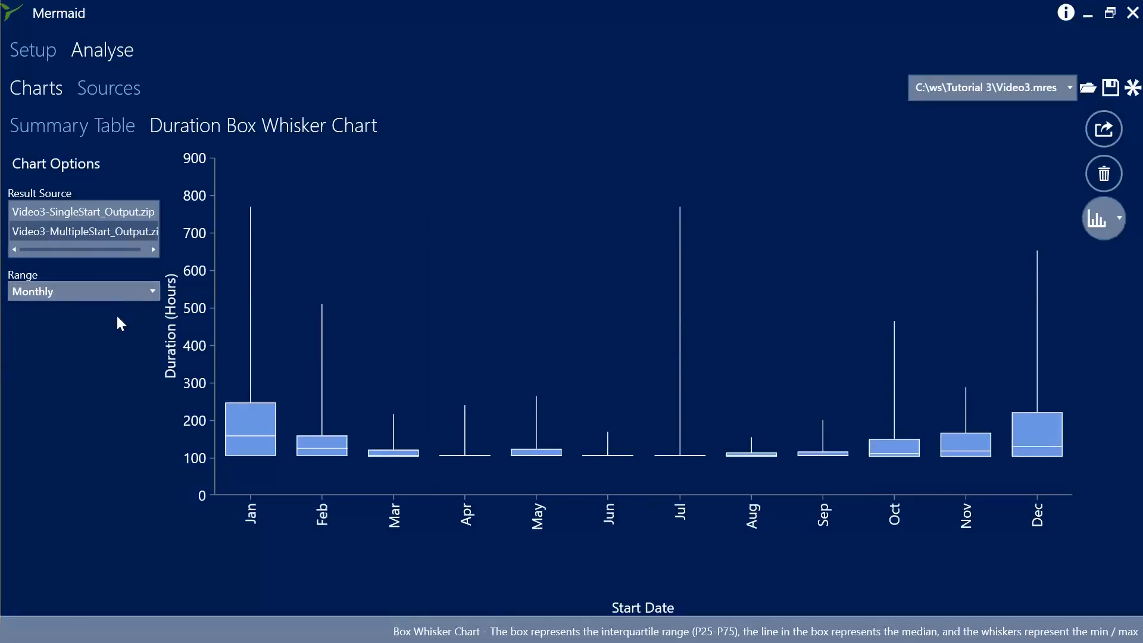
Open the start point's details in the task flow diagram and change its start date to Different Each Year with a date list.
left_click(42, 56)
left_click(144, 91)
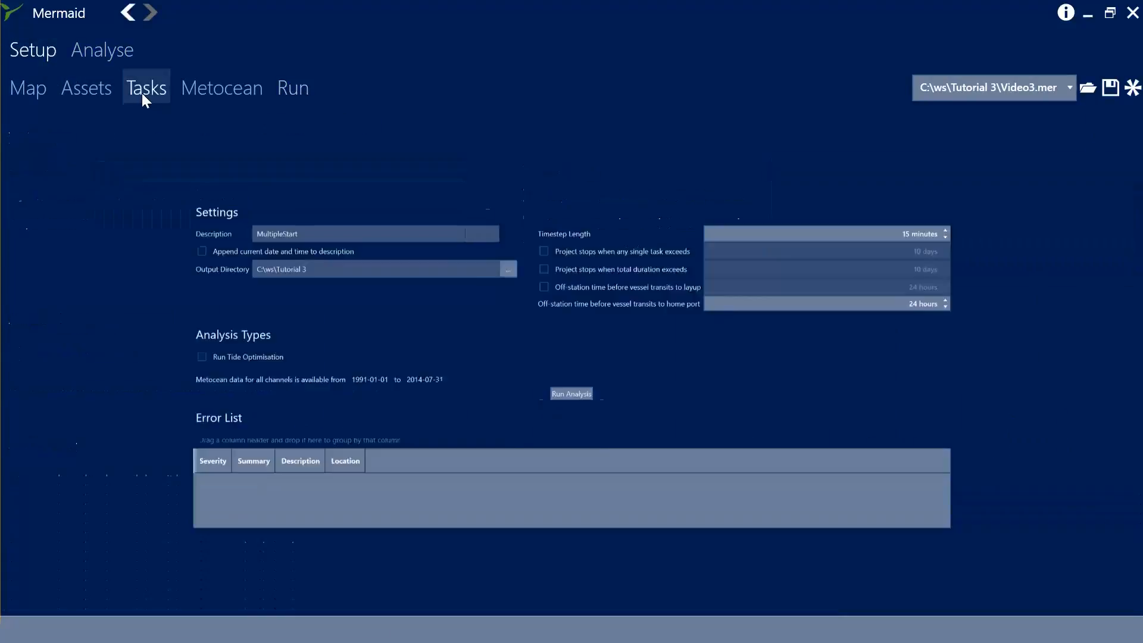
left_click(1125, 599)
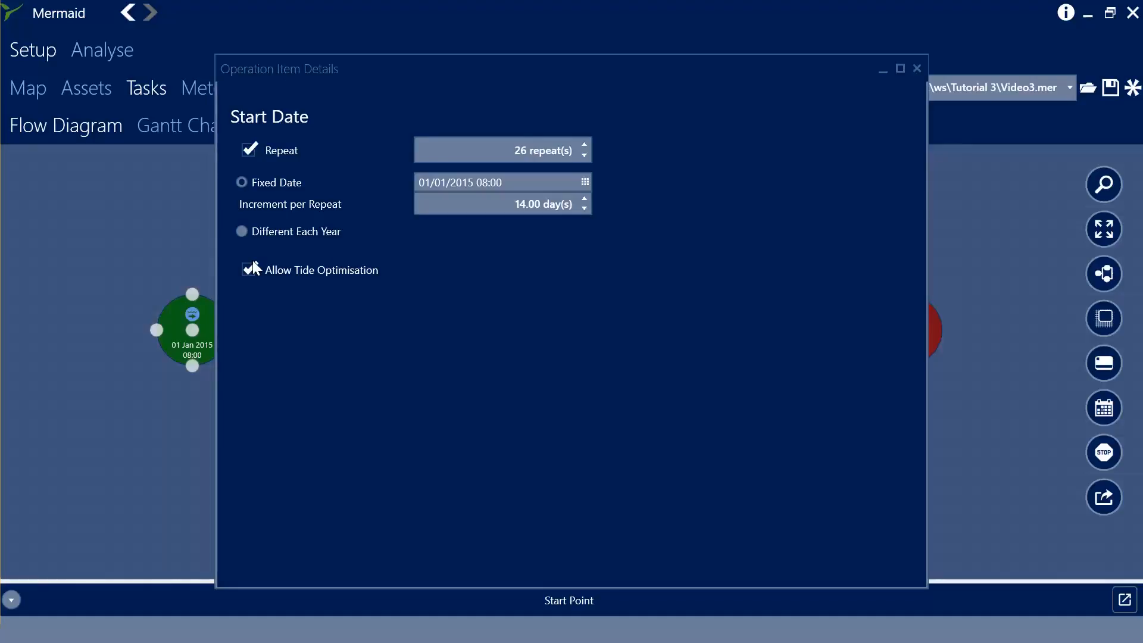
left_click(242, 232)
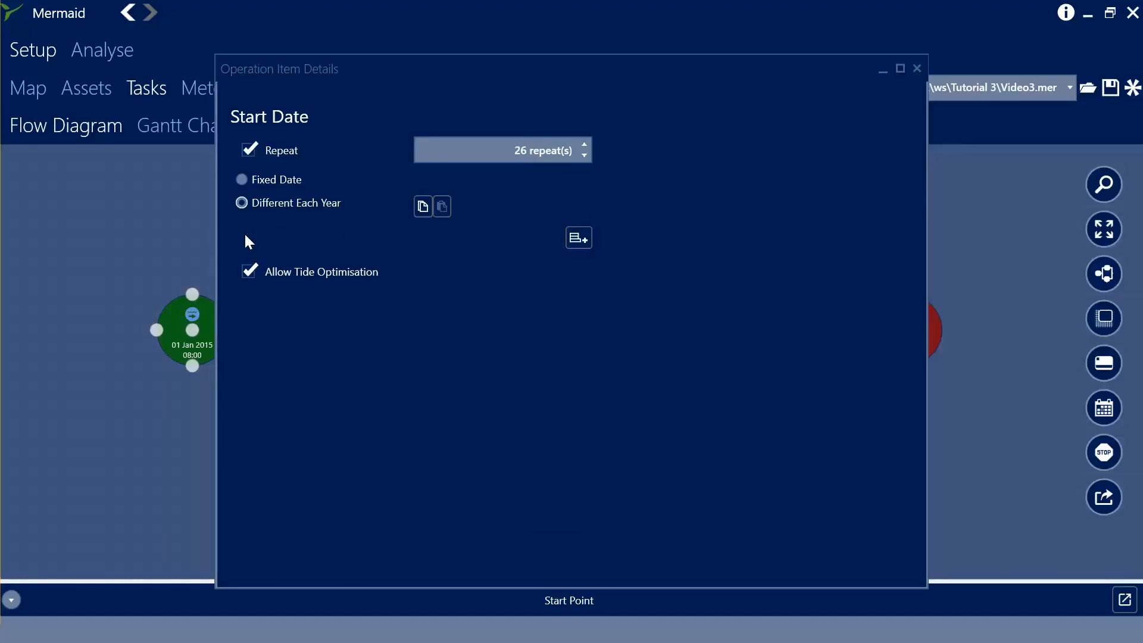
left_click(578, 239)
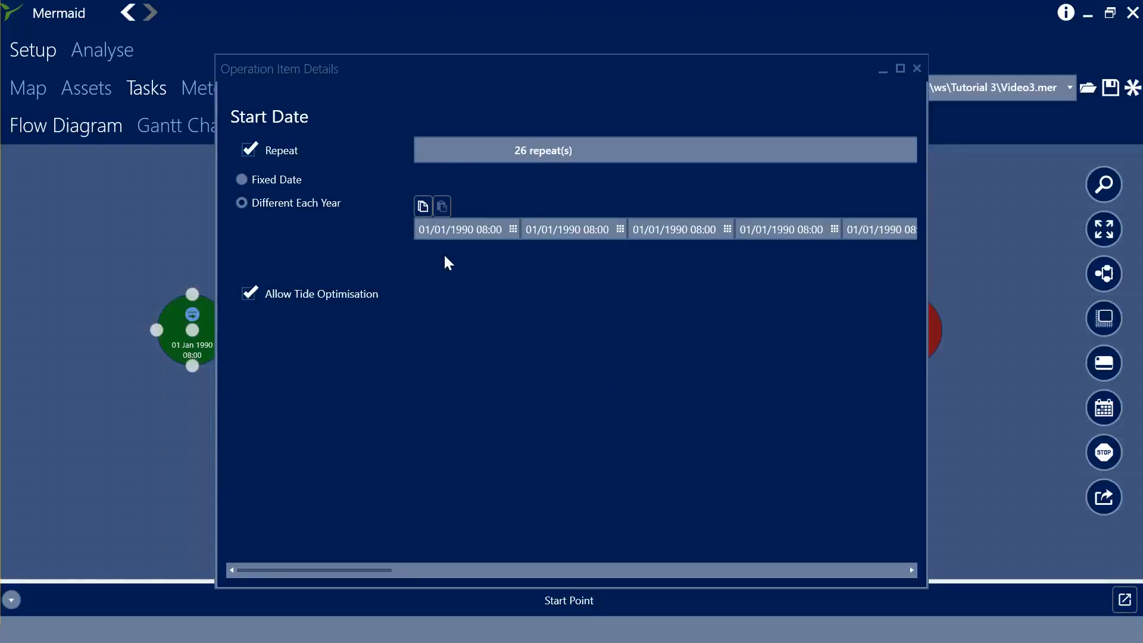
Set the start point's repeat count to 1.
left_click(537, 153)
type("1")
key("Return")
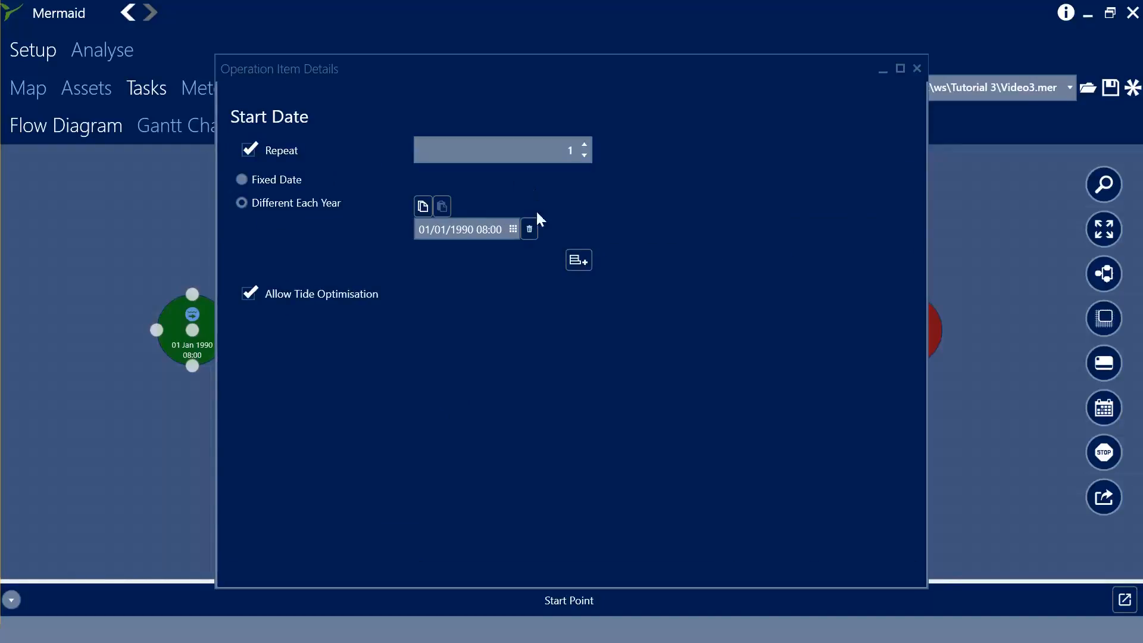
Add yearly start dates for 1991, 1992 and 1993, and close the start point details.
left_click(573, 260)
left_click(579, 280)
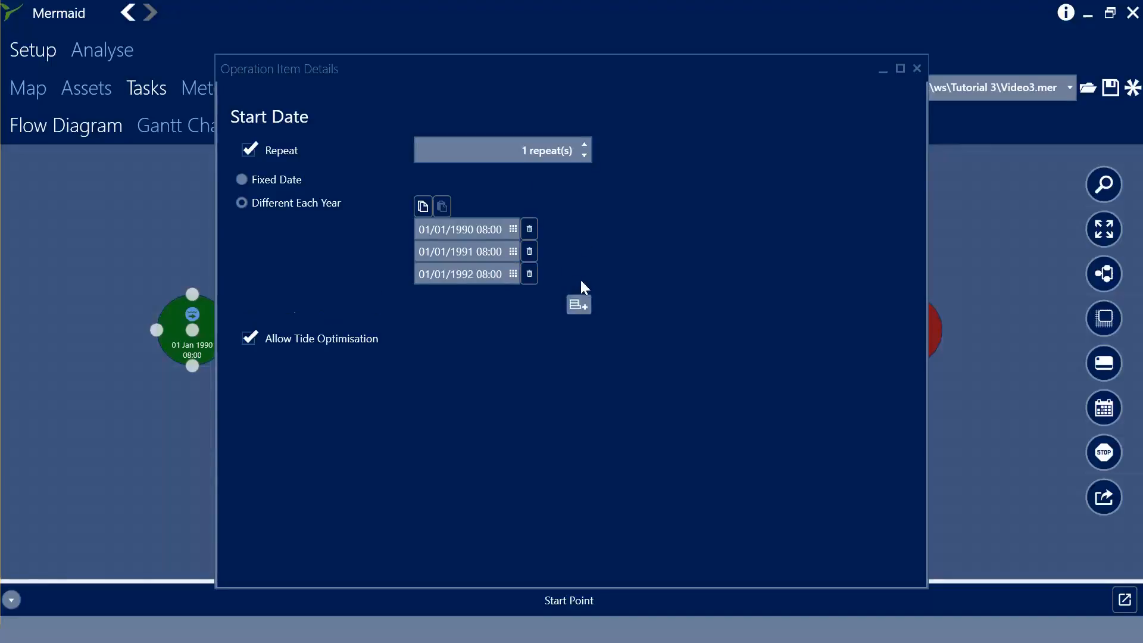
left_click(581, 302)
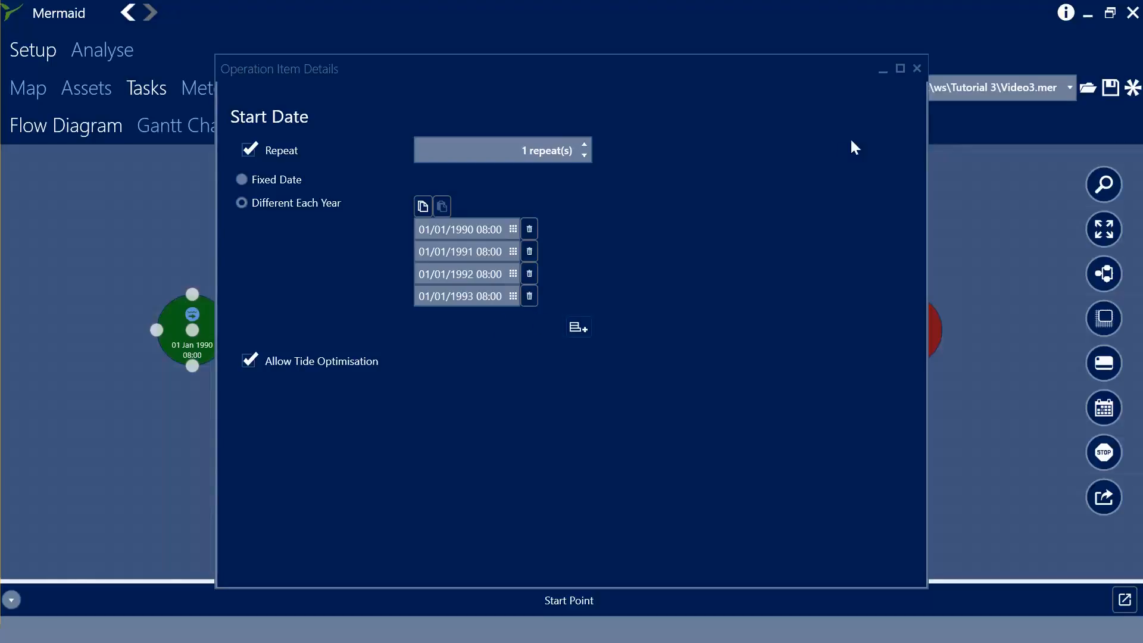
left_click(917, 69)
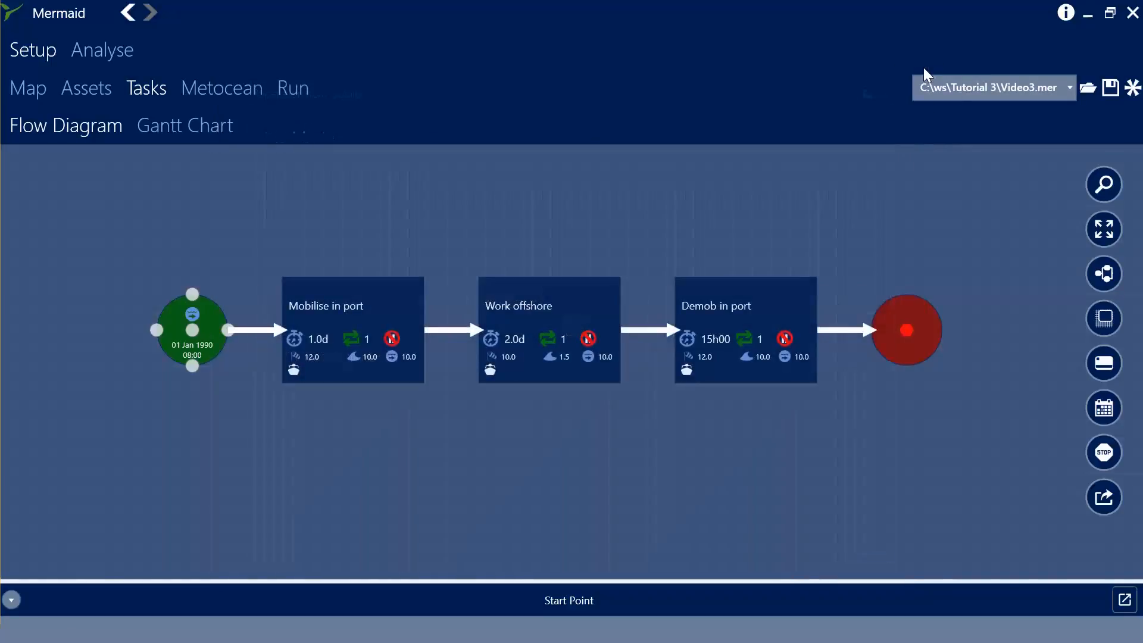